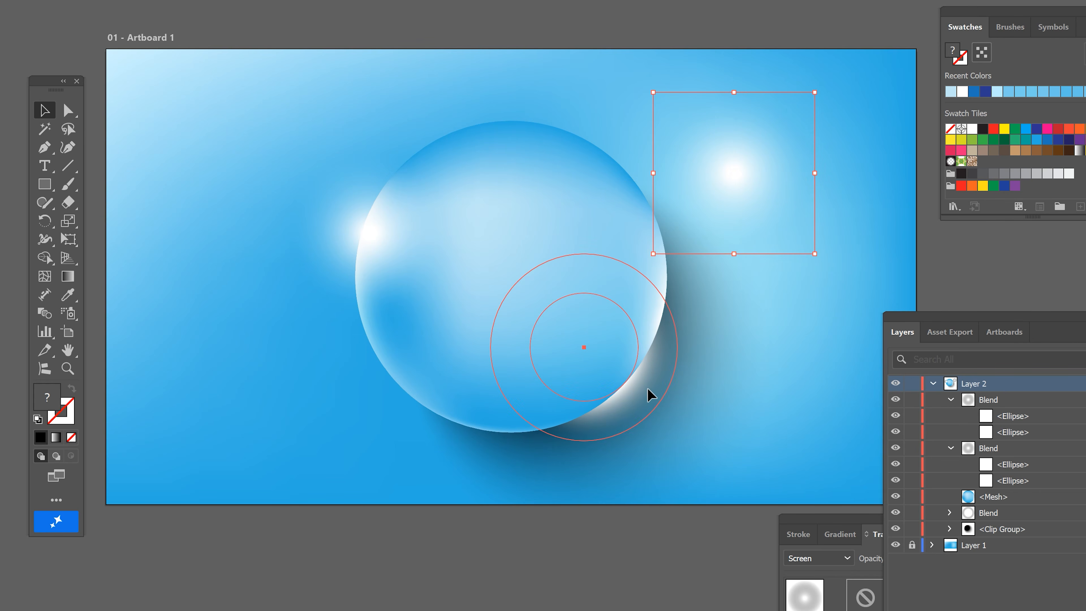
drag(647, 409, 650, 444)
click(557, 359)
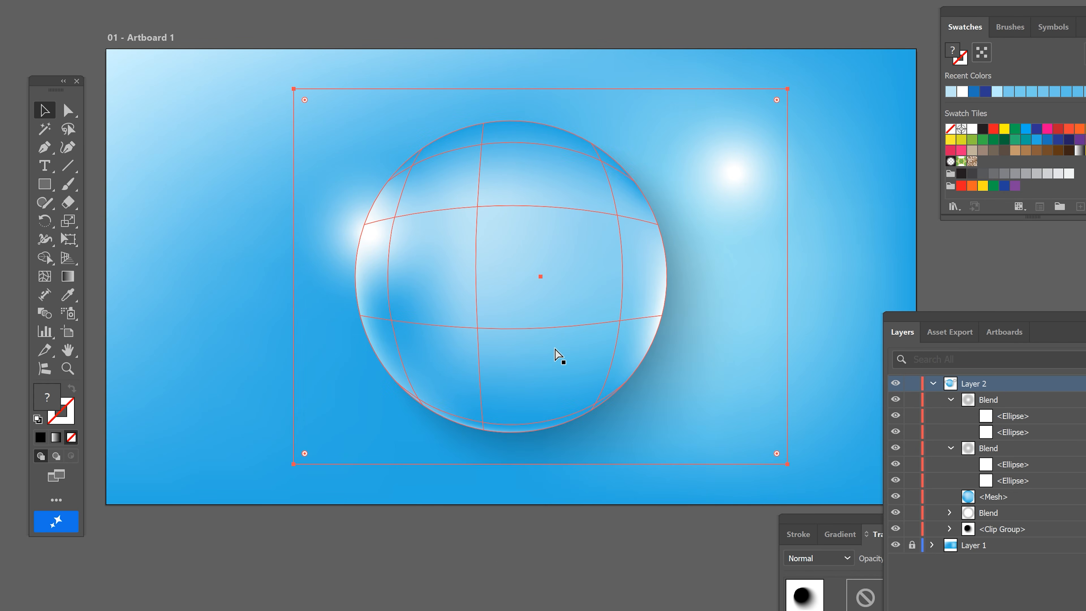
click(525, 526)
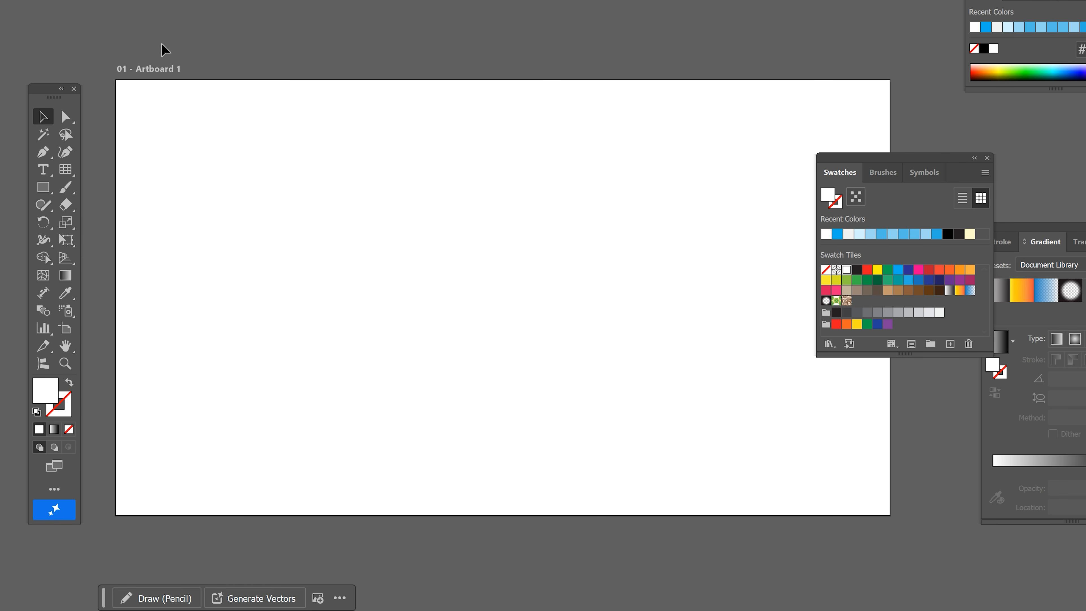
Draw a rectangle covering the whole artboard and fill it with the blue swatch #27AAE1.
click(43, 188)
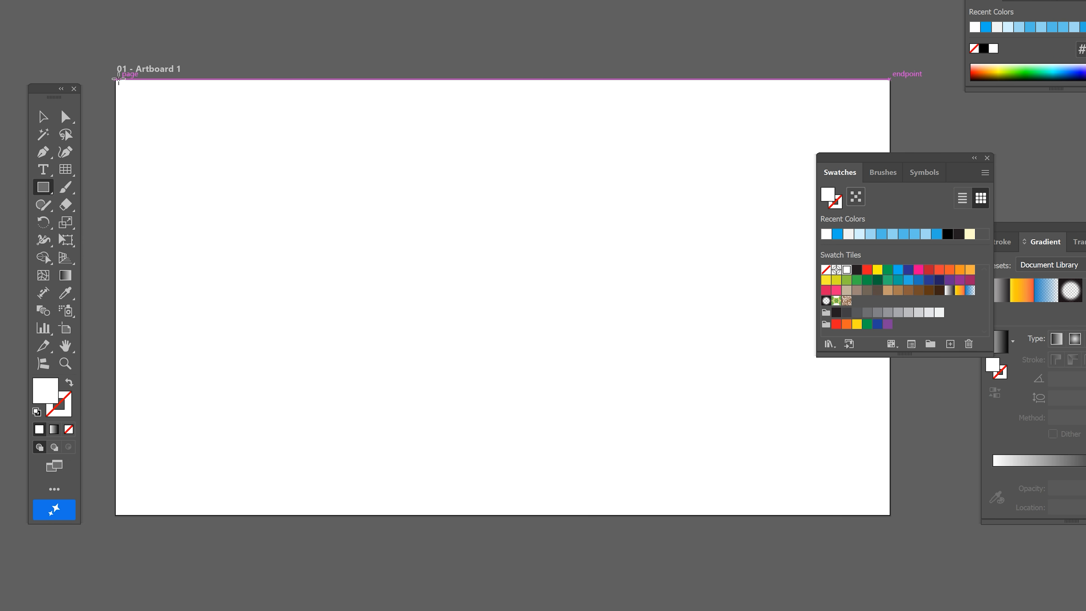
drag(116, 80, 890, 515)
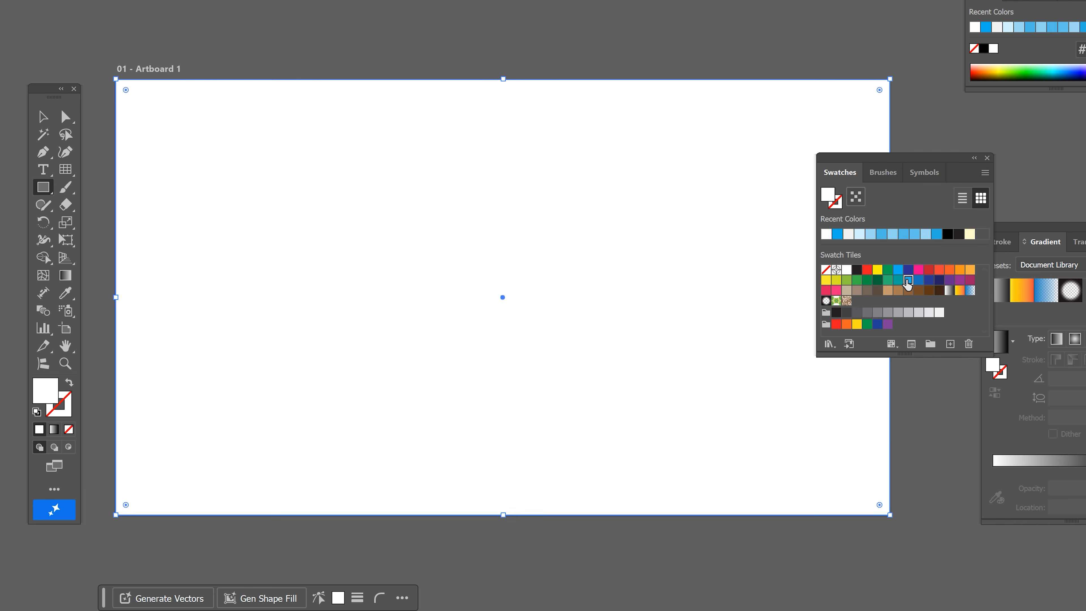
click(790, 298)
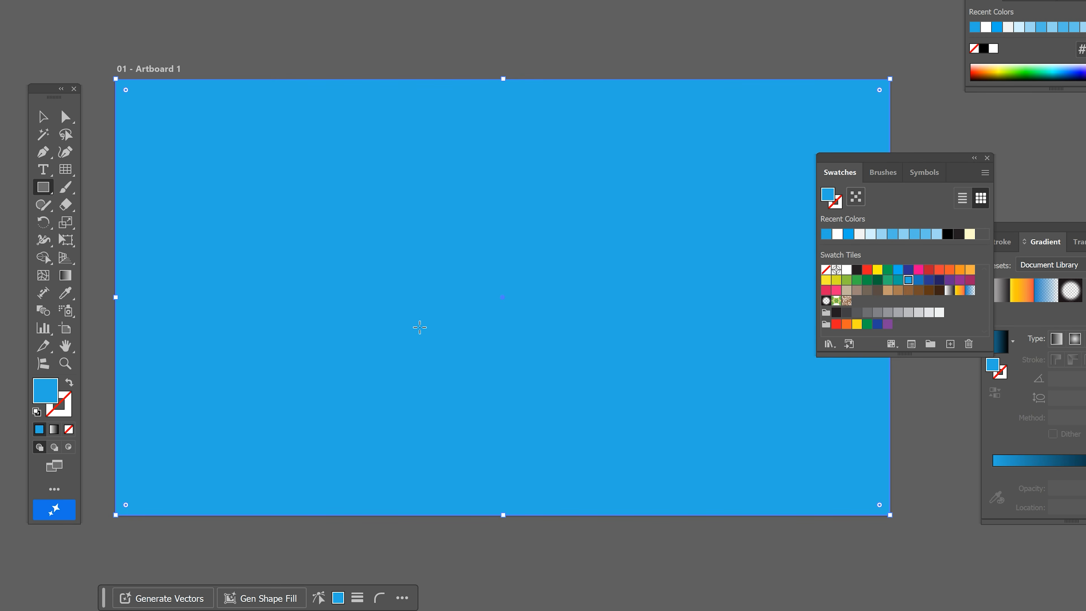
Turn the background rectangle into a gradient mesh with a very light blue top-left corner point.
key(ctrl+minus)
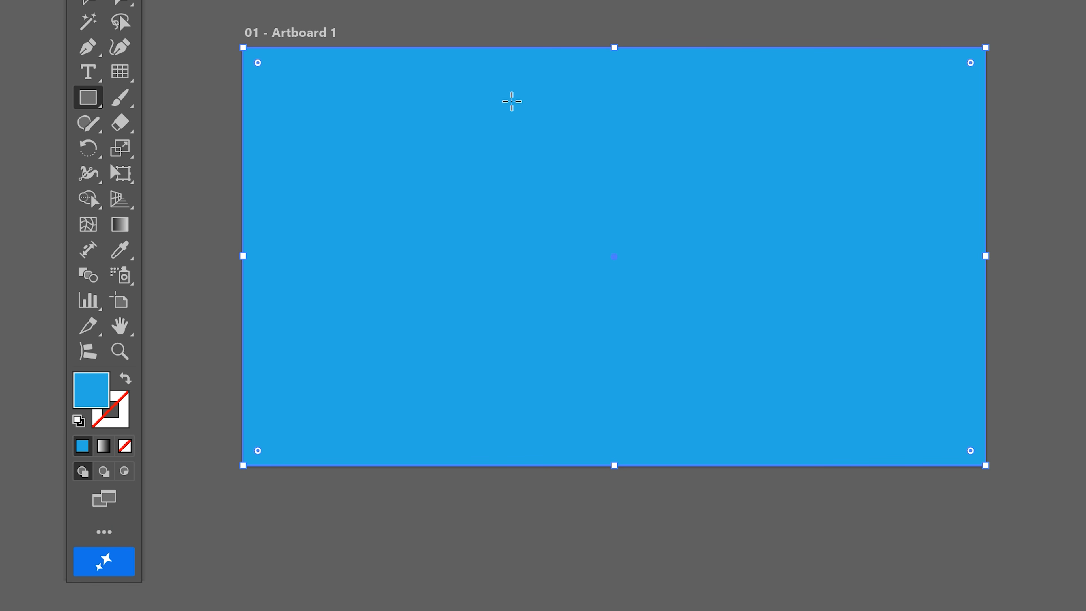
click(94, 226)
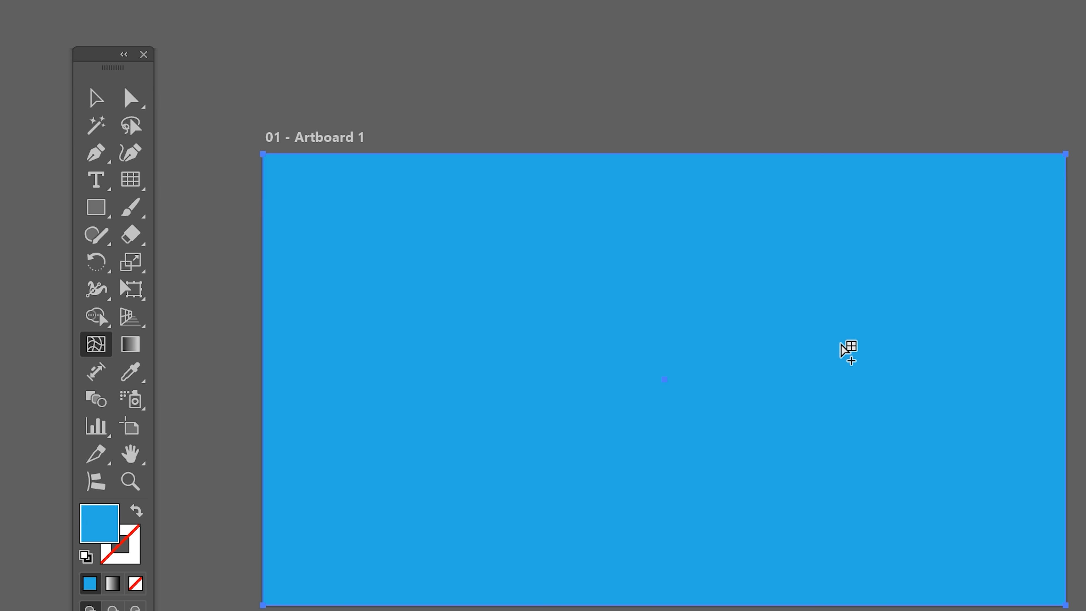
click(262, 154)
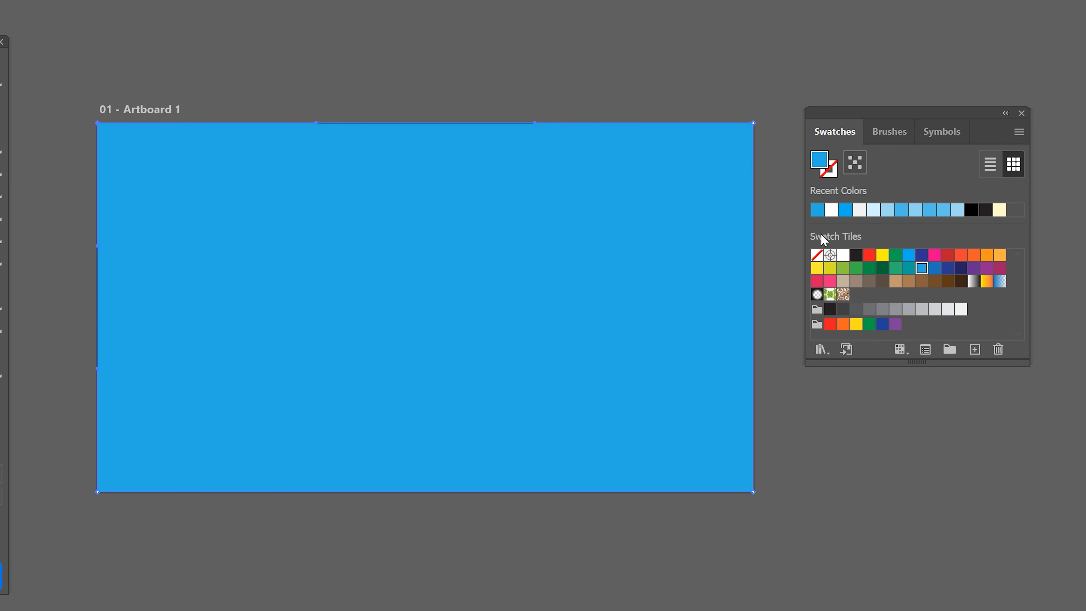
click(914, 210)
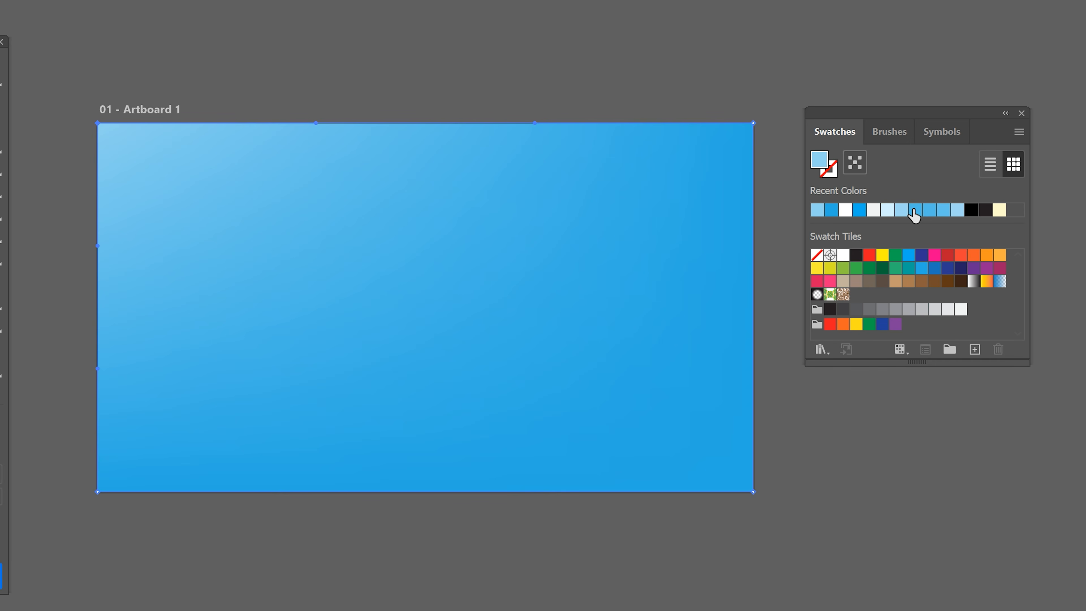
click(888, 210)
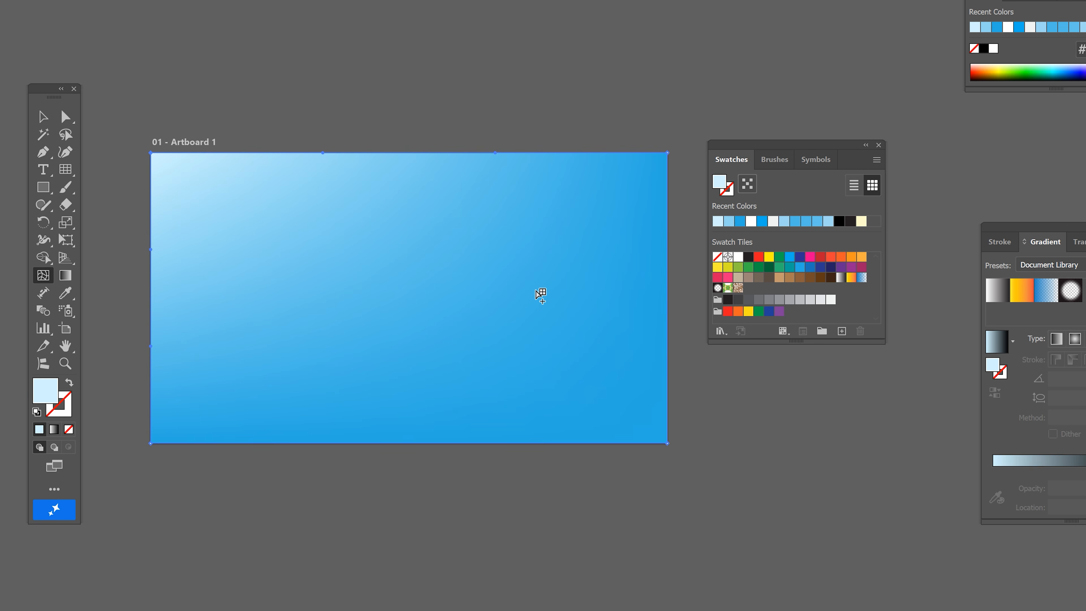
Add two mesh points along the background's horizontal midline, right of centre and near the middle, and colour the middle one blue.
click(538, 290)
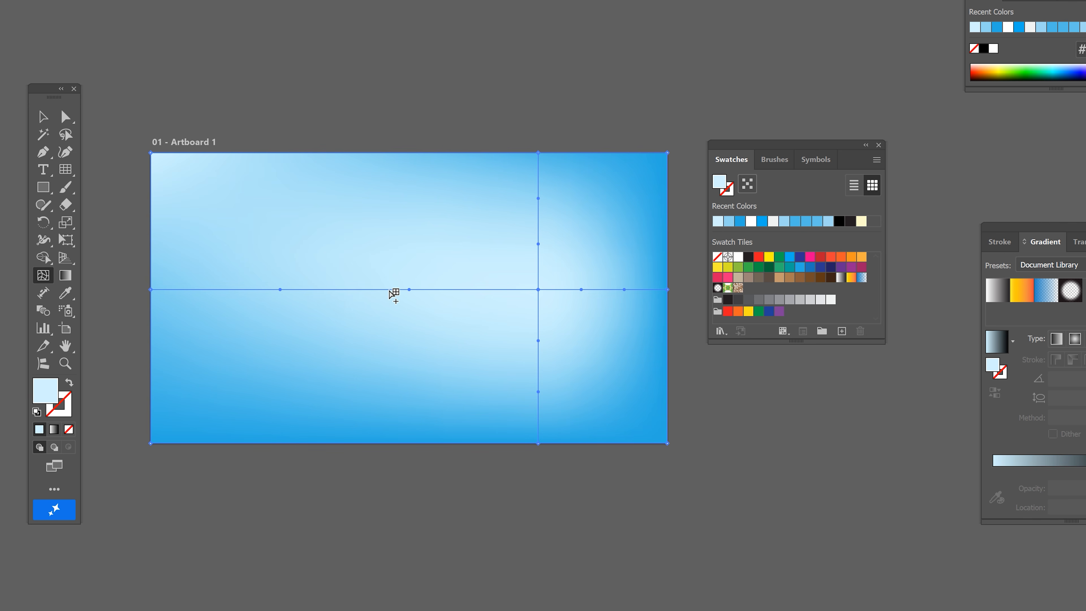
click(397, 290)
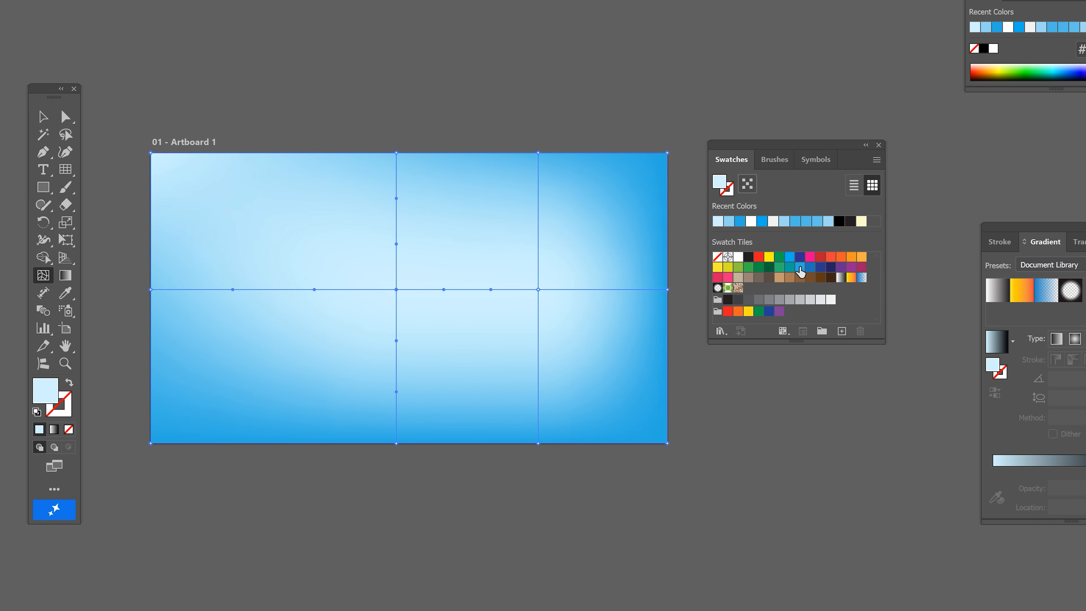
click(800, 267)
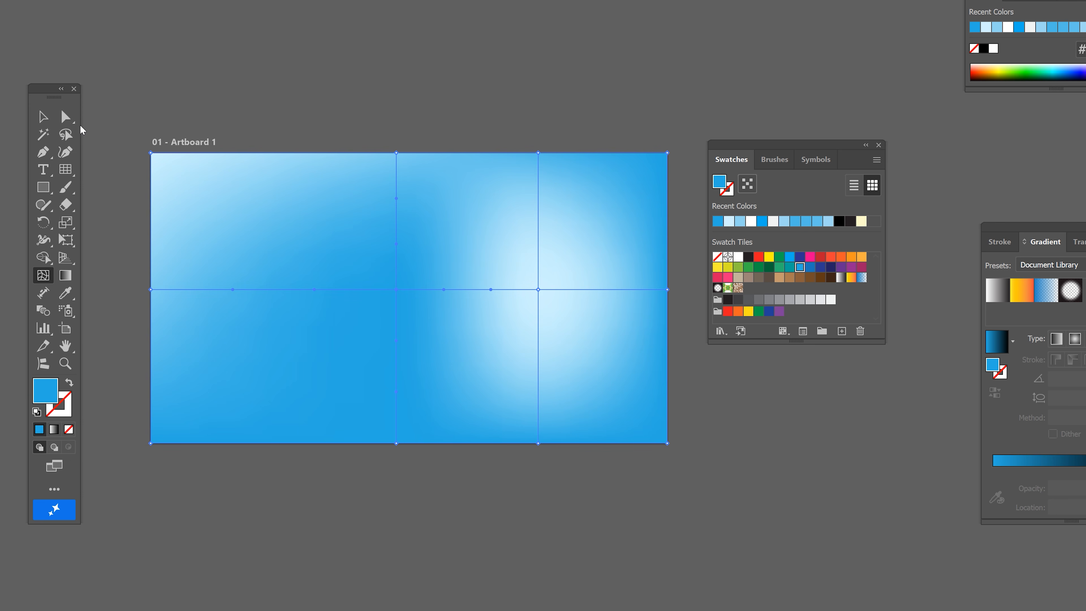
Recolour the background's mesh point right of centre to a more saturated light sky blue using the Color Picker.
click(65, 117)
click(538, 291)
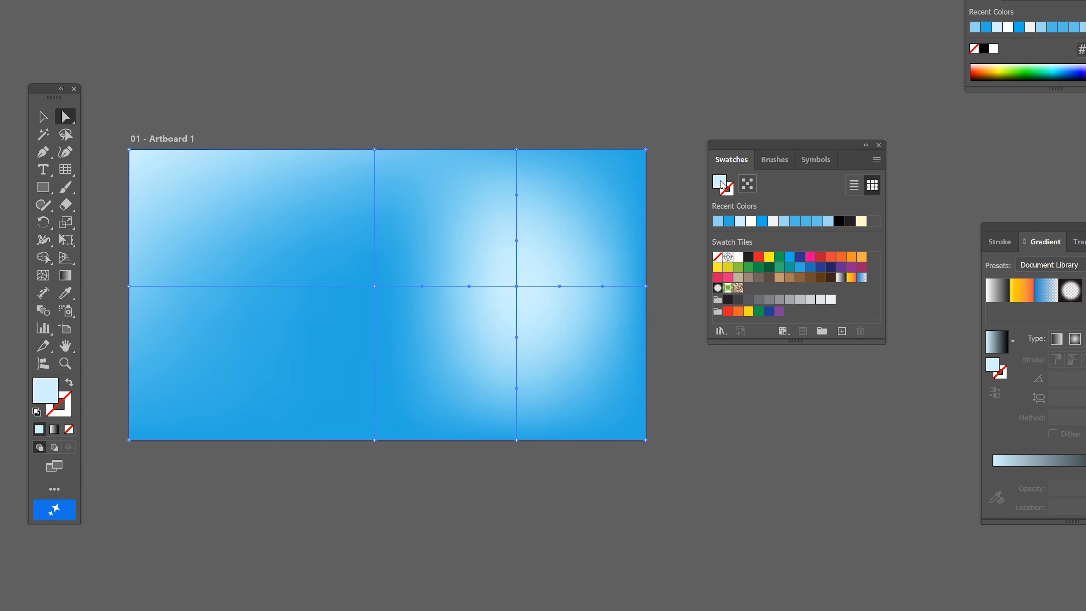
double_click(722, 184)
drag(712, 127, 807, 150)
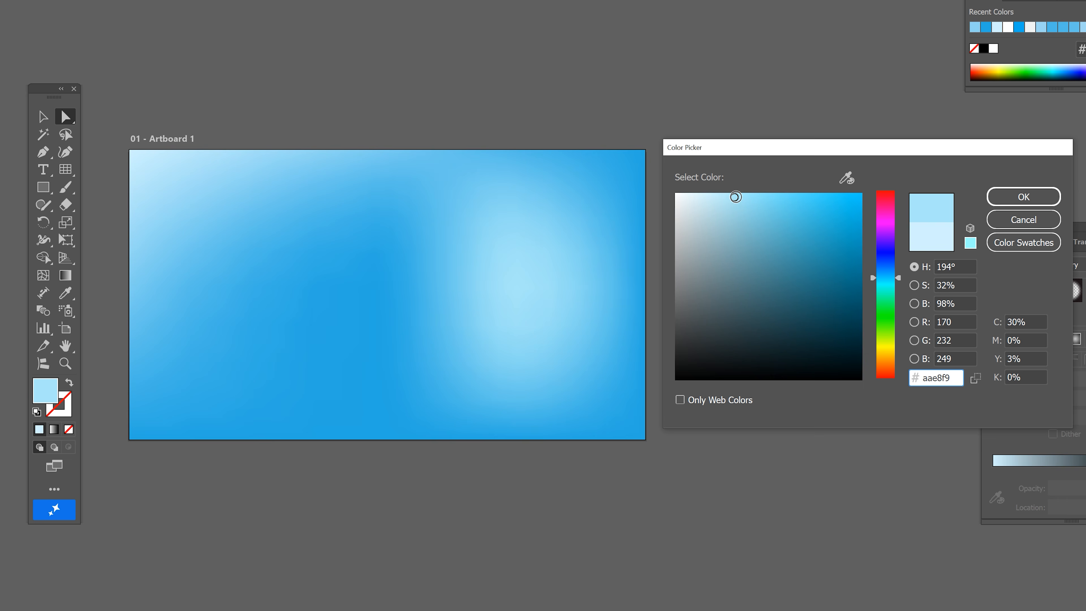
drag(735, 197, 744, 200)
click(1005, 200)
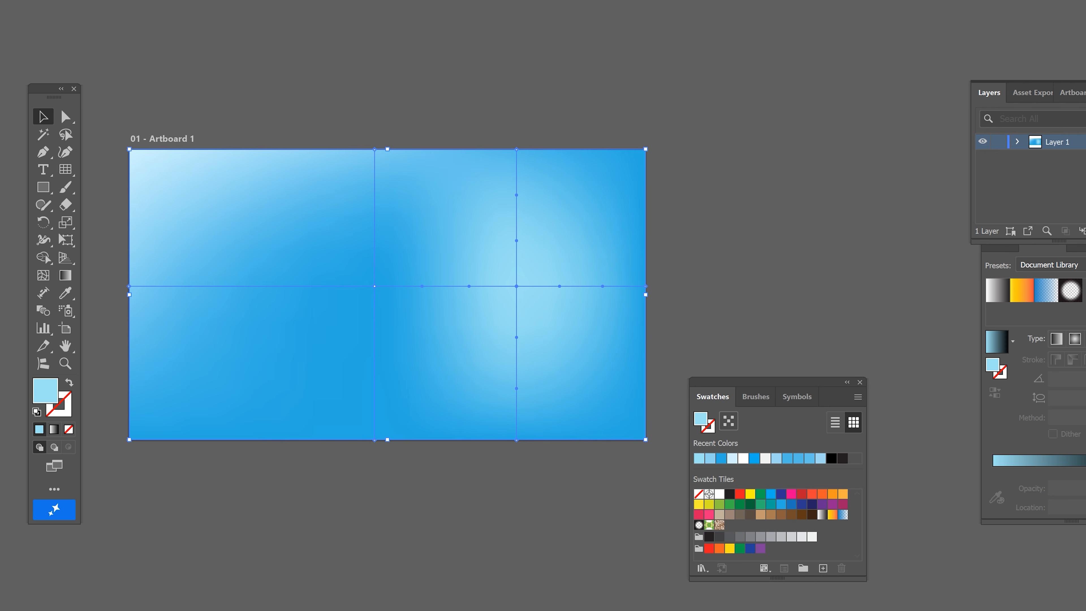
Lock Layer 1 and add a new layer above it.
drag(1085, 90, 802, 86)
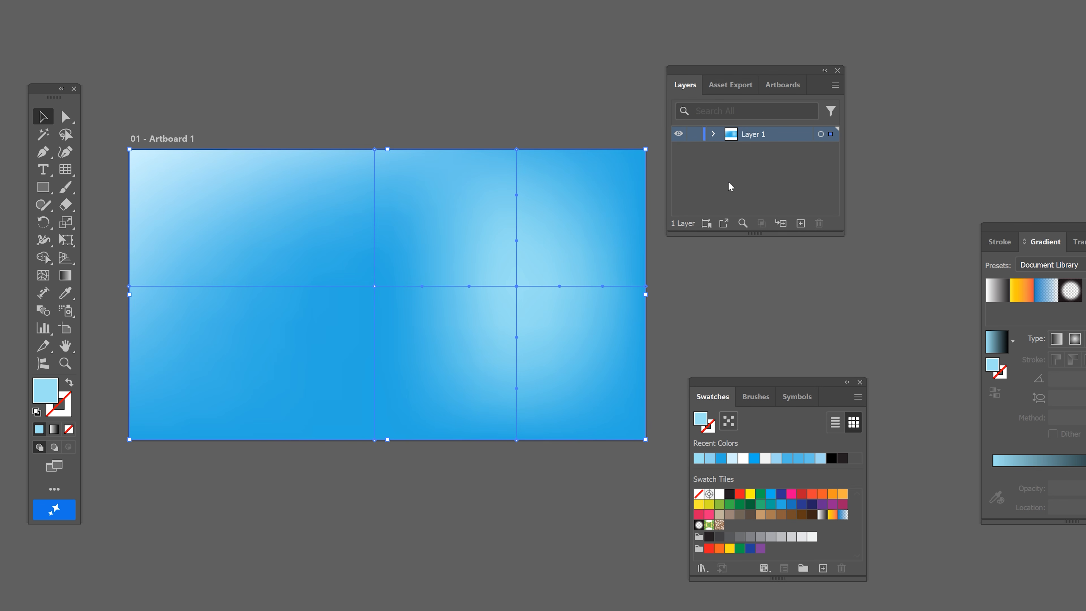
click(694, 134)
click(800, 222)
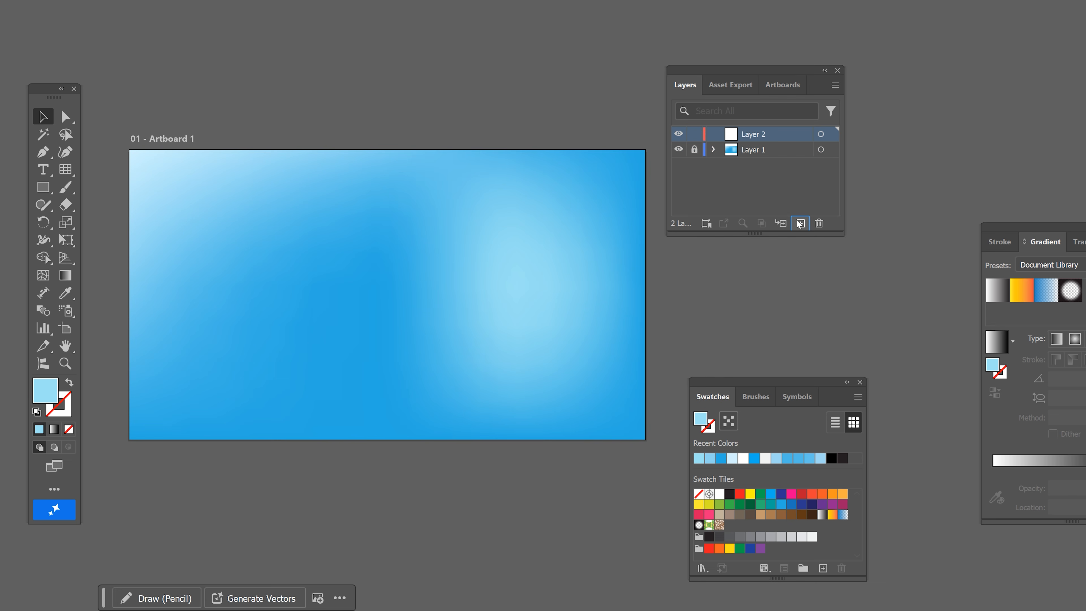
Draw a circle about 738 px in diameter on Layer 2 and centre it on the artboard both ways.
drag(496, 246, 495, 233)
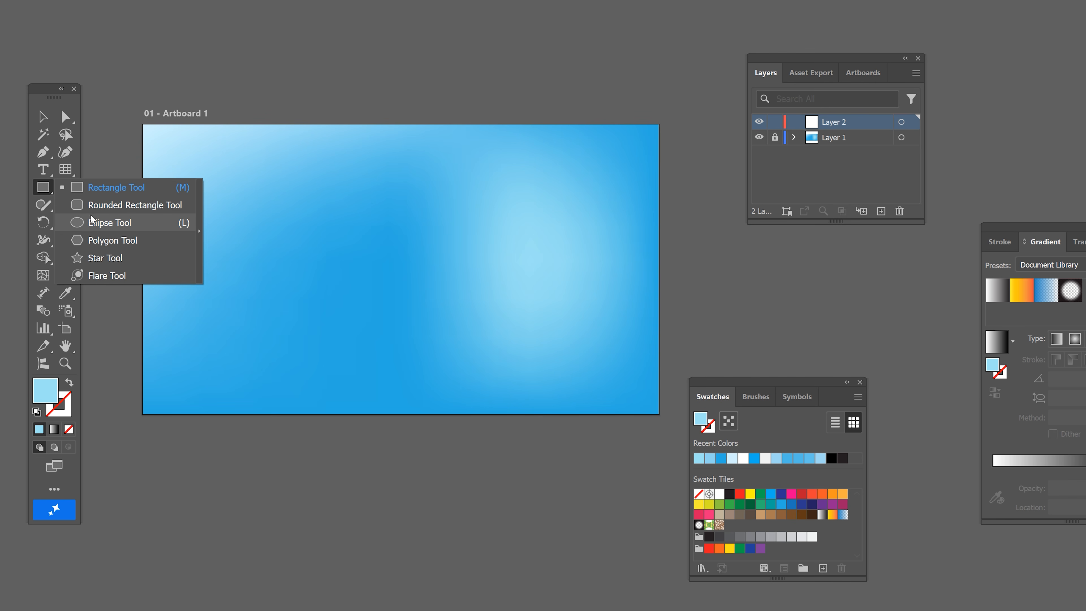
click(93, 221)
drag(312, 189, 511, 336)
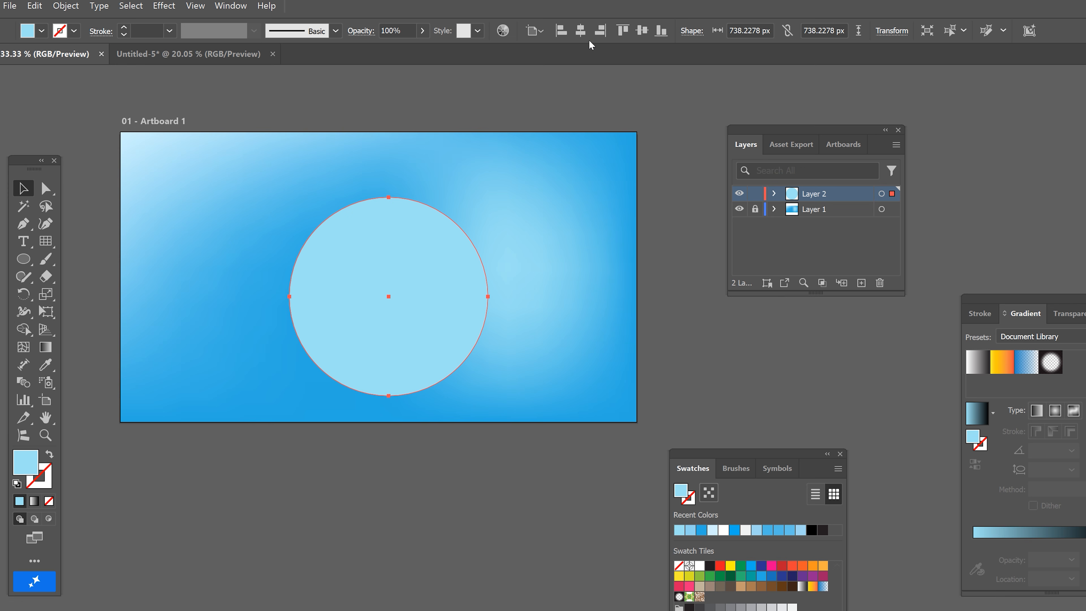
click(581, 31)
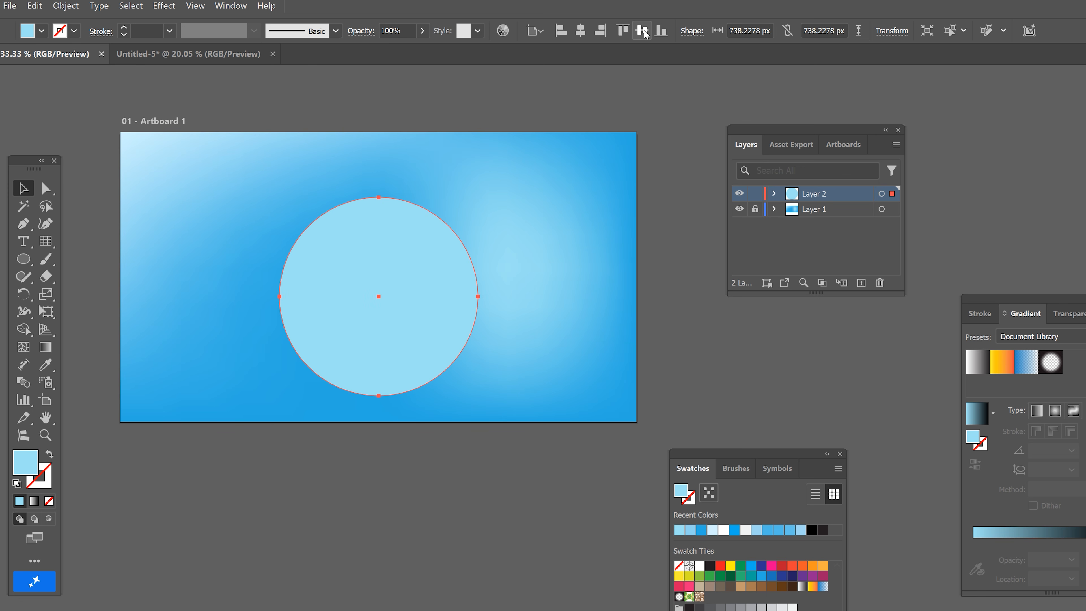
click(642, 30)
Fill the circle with the blue swatch #27AAE1 and add a mesh point in its upper-right area.
drag(493, 204, 494, 270)
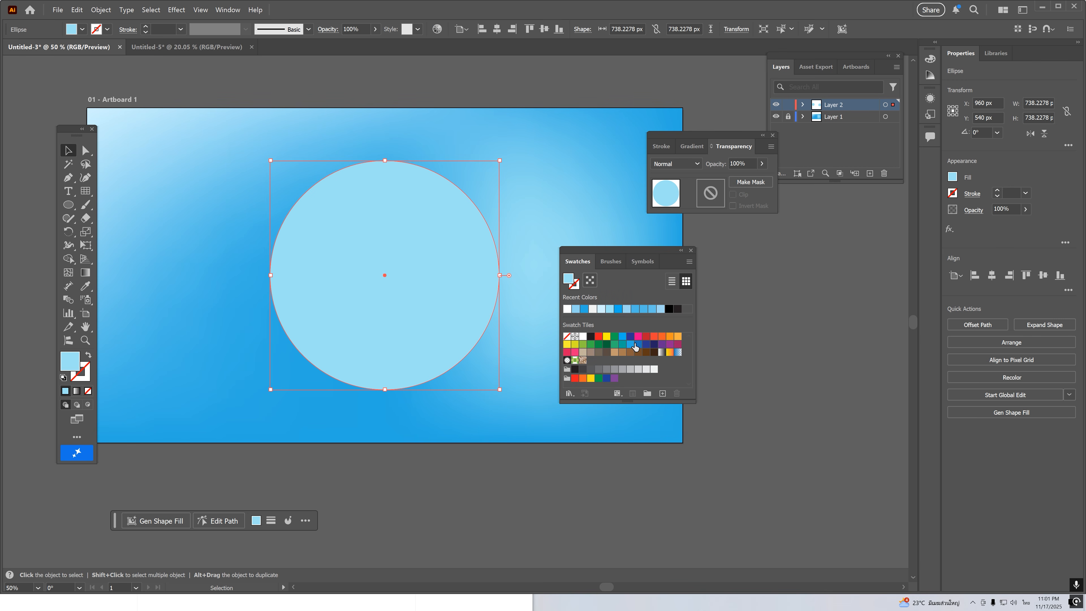
click(634, 345)
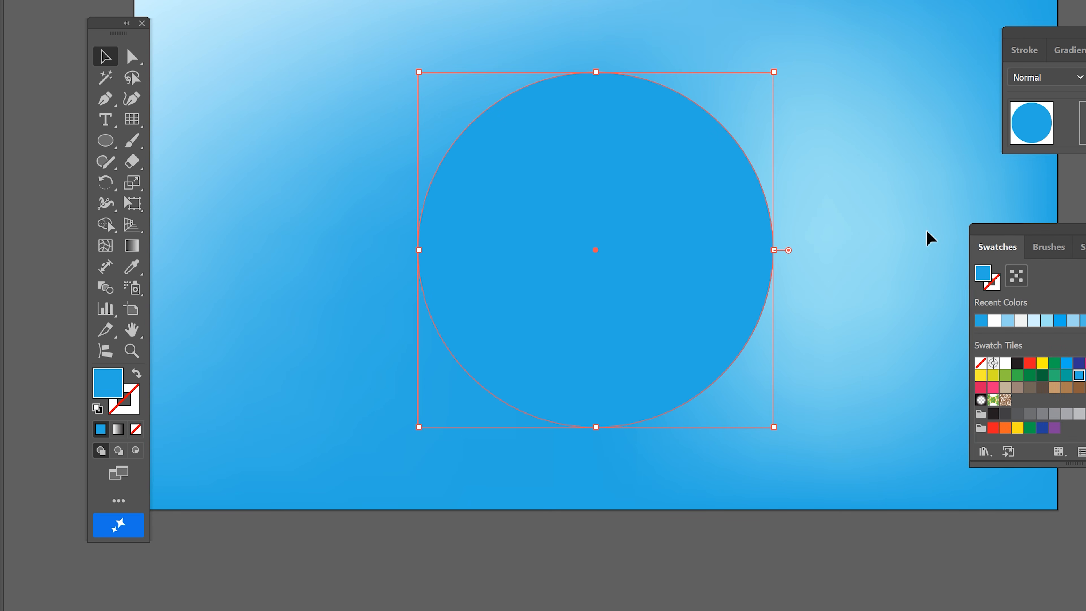
click(107, 247)
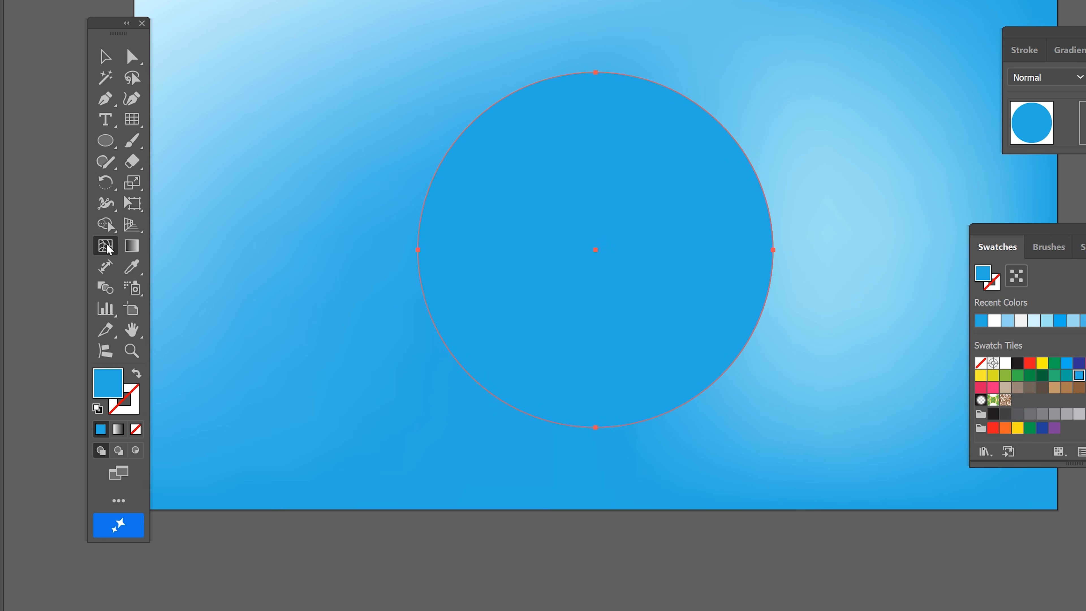
click(717, 180)
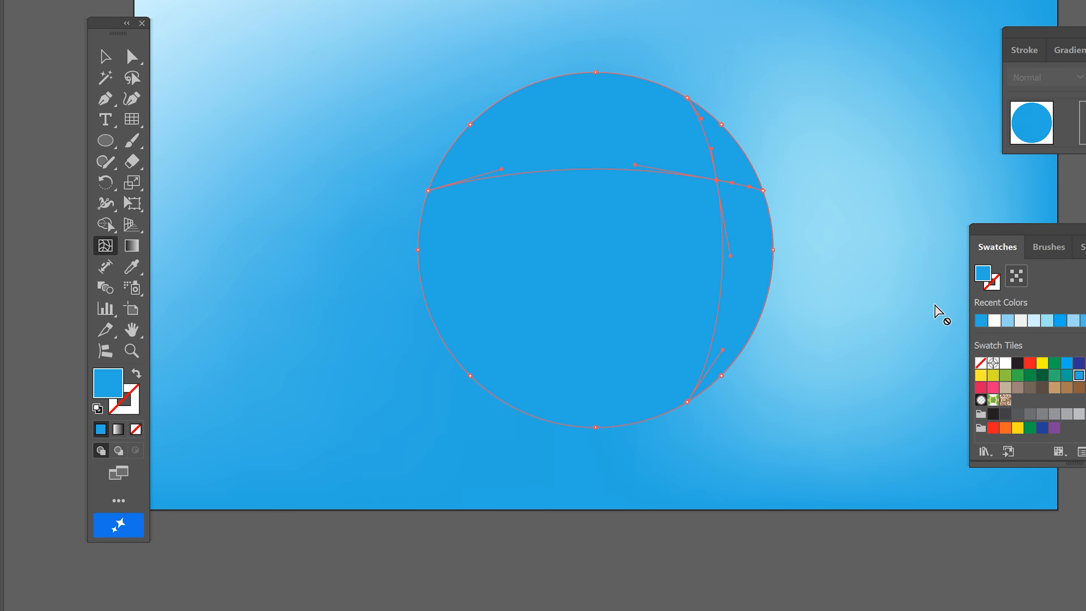
Colour the mesh point in the circle's upper-right area light blue.
click(842, 342)
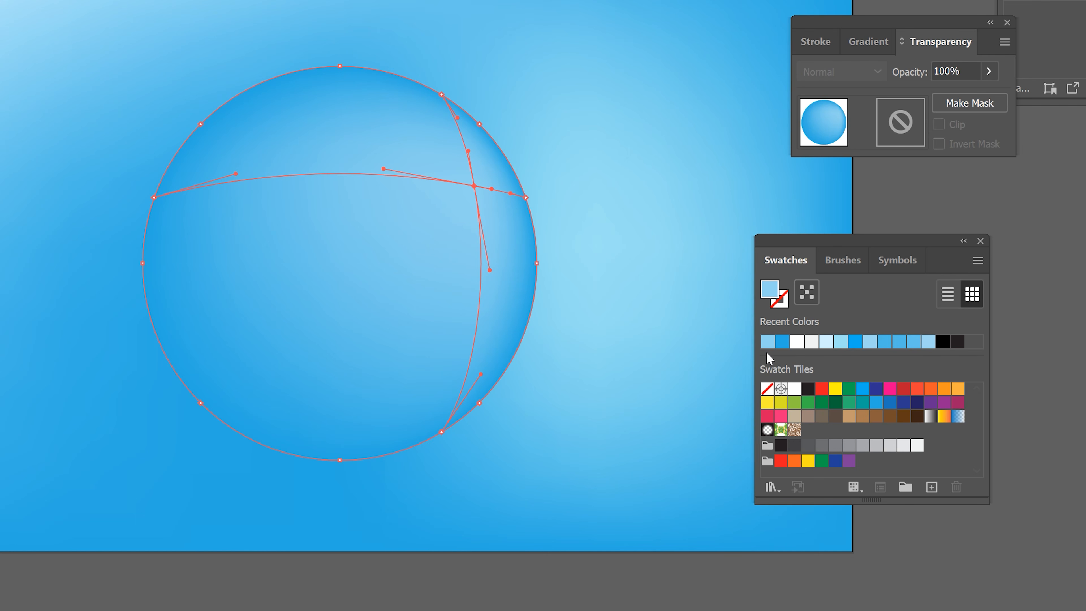
key(ctrl+z)
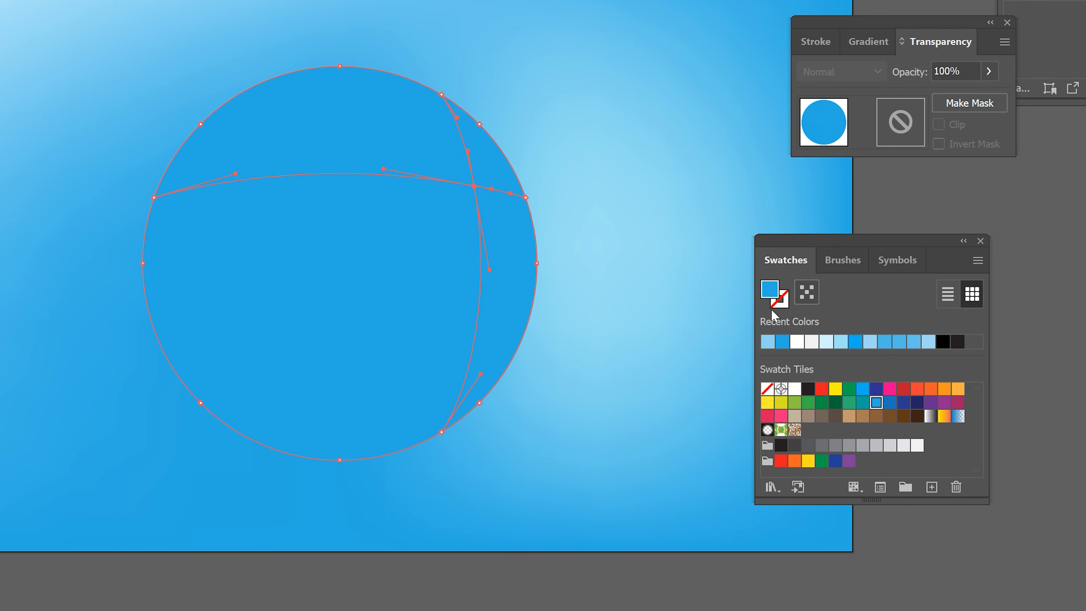
double_click(769, 298)
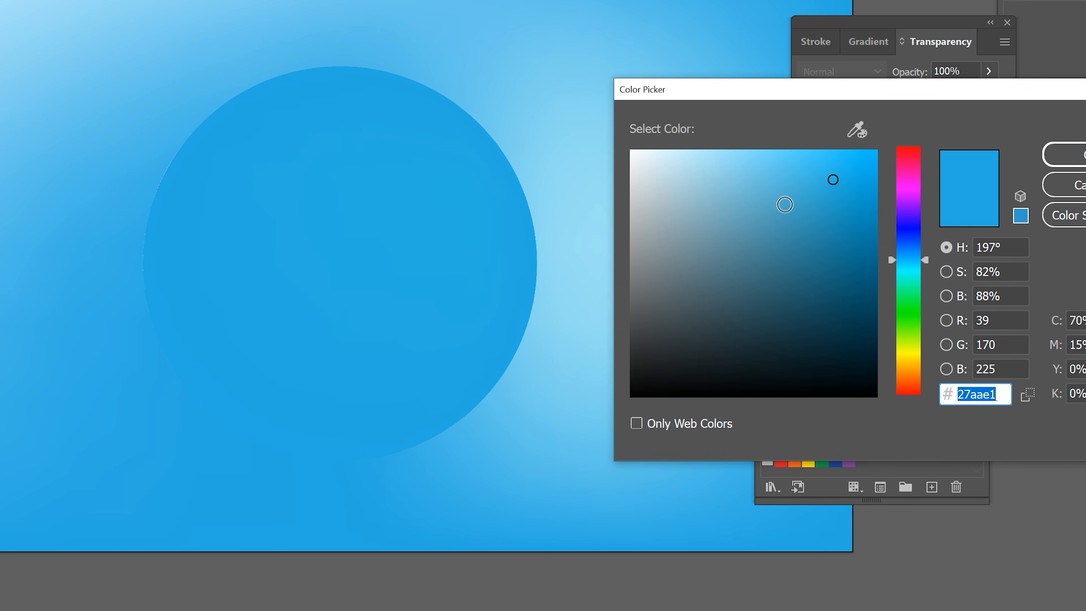
click(789, 170)
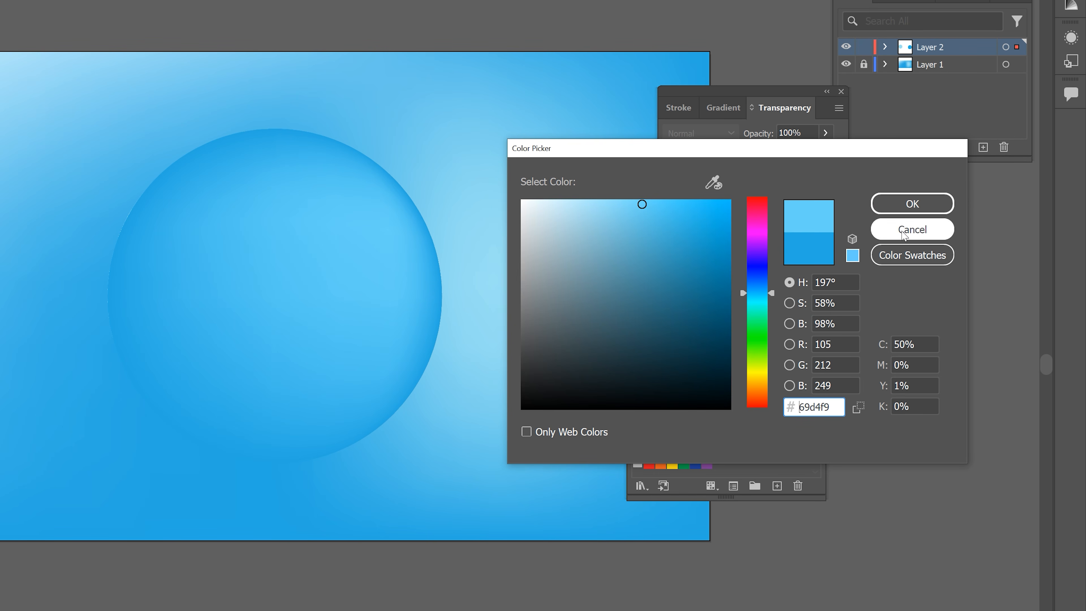
click(1078, 185)
click(418, 235)
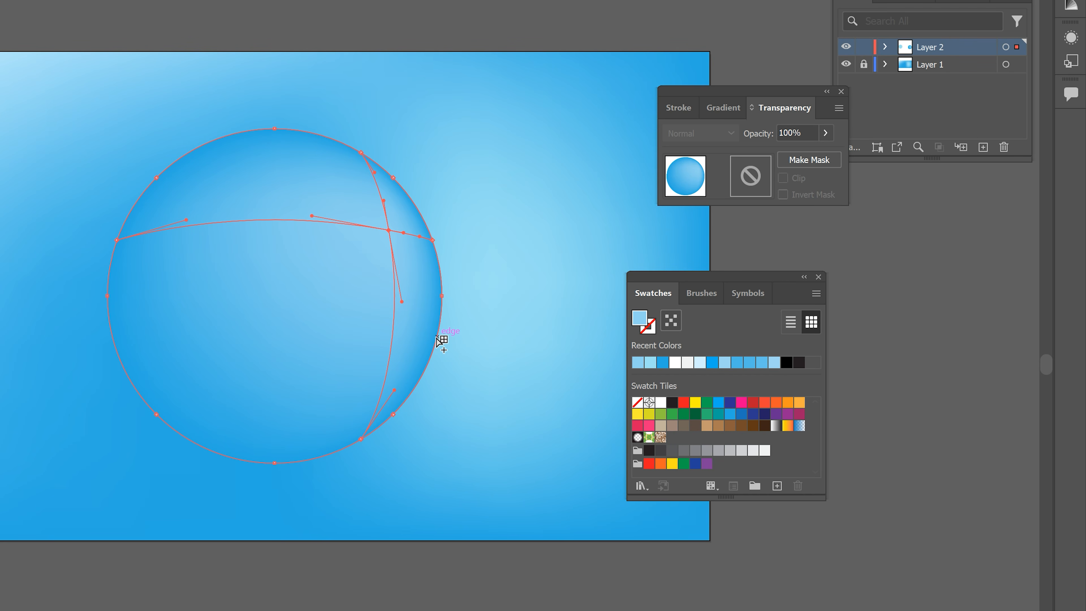
Add a mesh point on the circle's lower-right edge and colour it white.
click(437, 337)
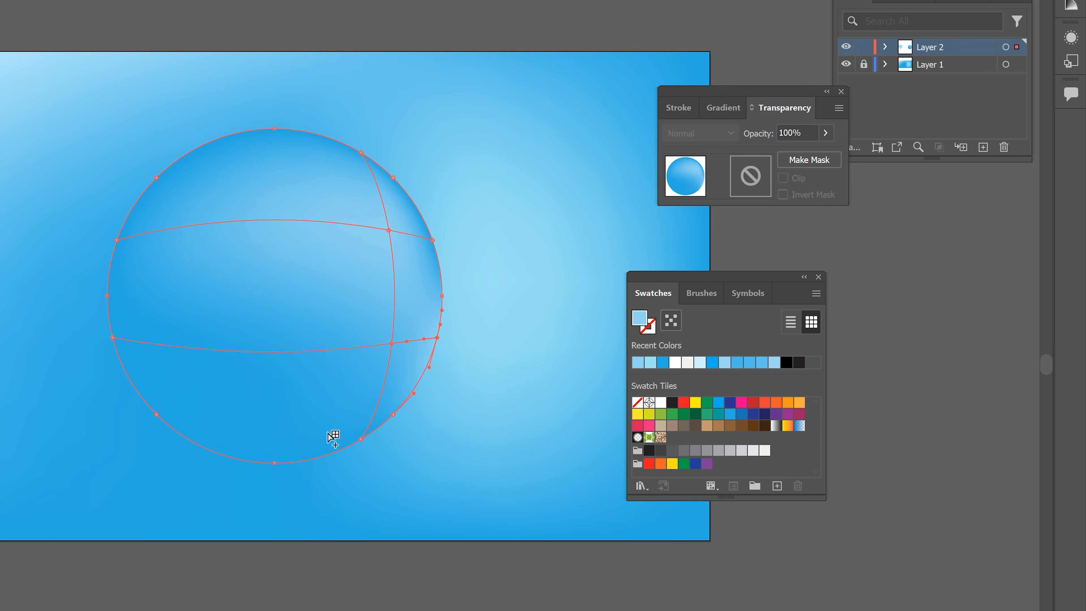
click(661, 402)
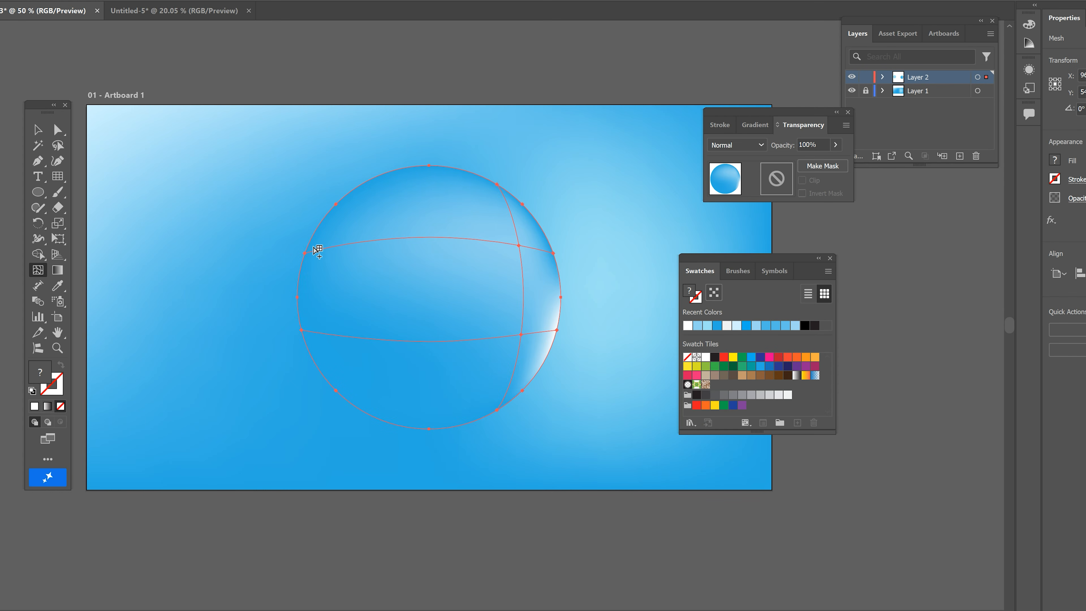
Colour the mesh point on the circle's upper-left edge off-white and add another mesh point just inside it on the same mesh line.
click(336, 204)
click(304, 253)
drag(753, 258, 693, 236)
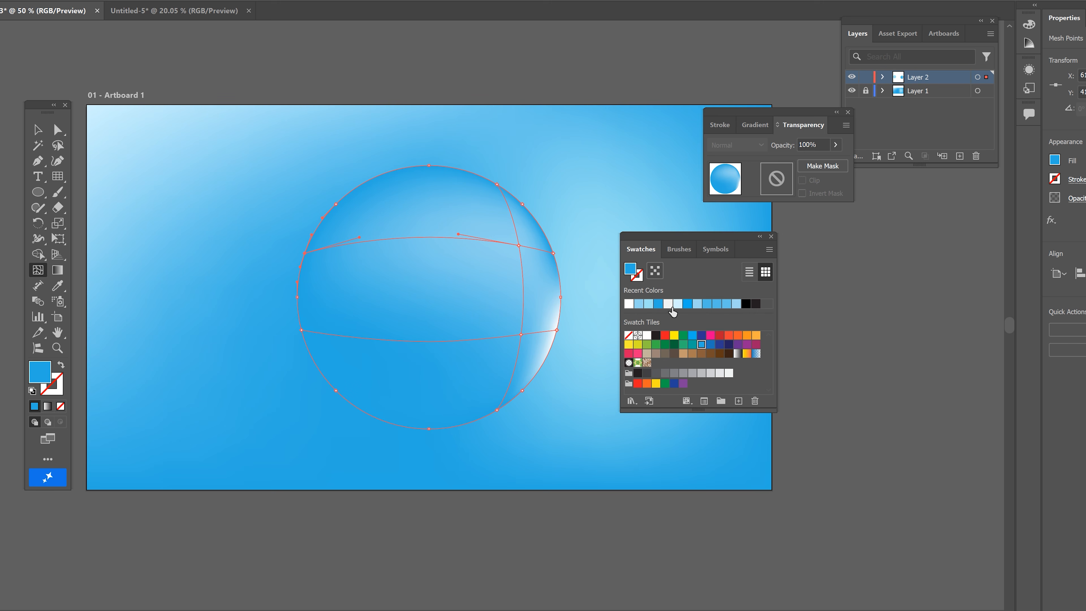
click(668, 303)
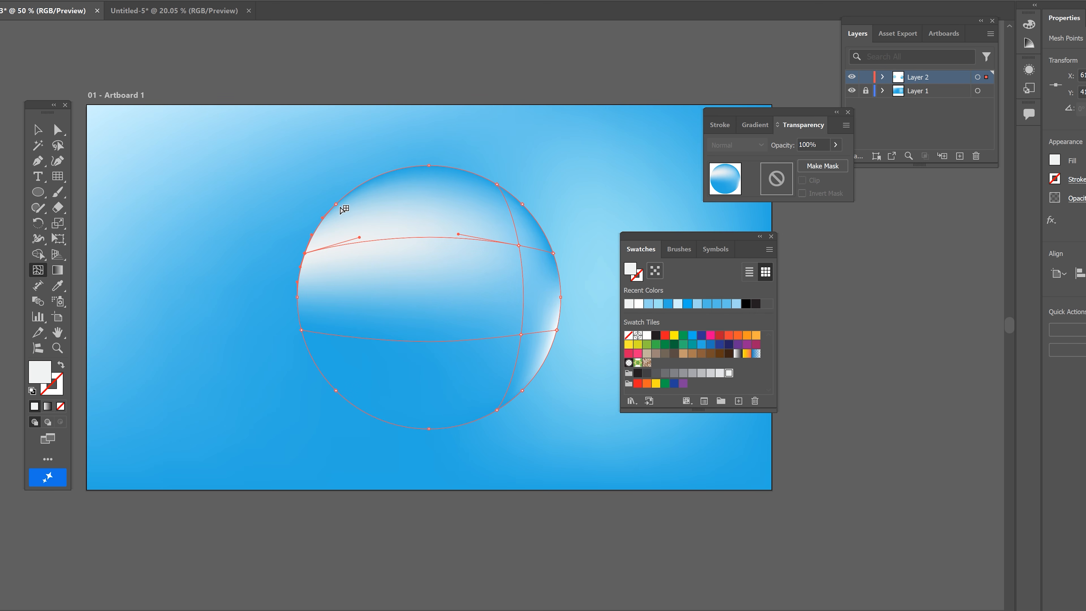
click(342, 245)
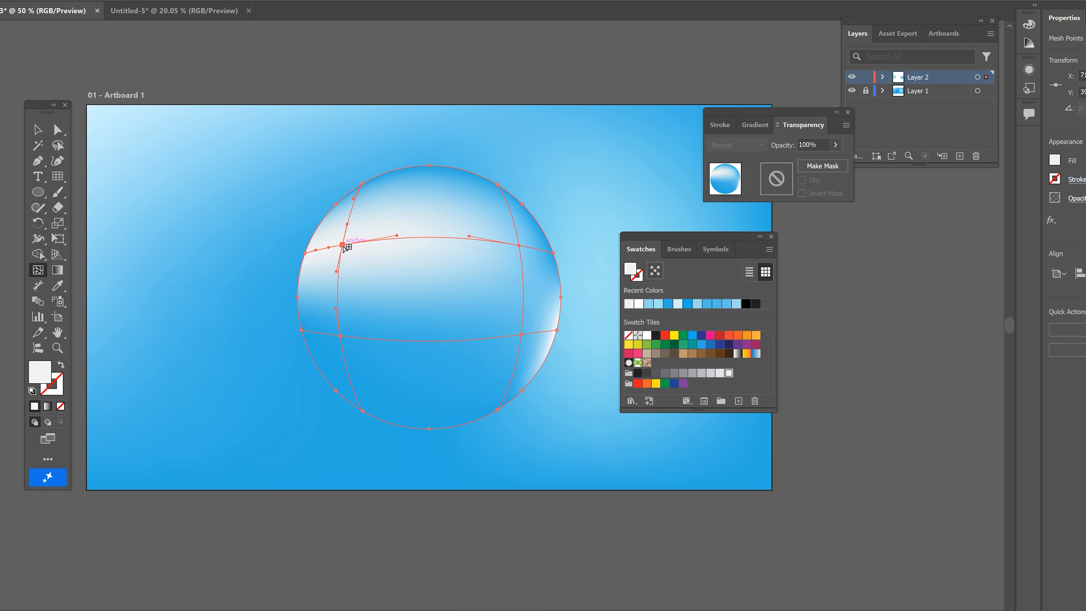
Undo the mesh point just inside the circle's upper-left edge, re-add it closer to the edge and colour it light blue.
key(ctrl+z)
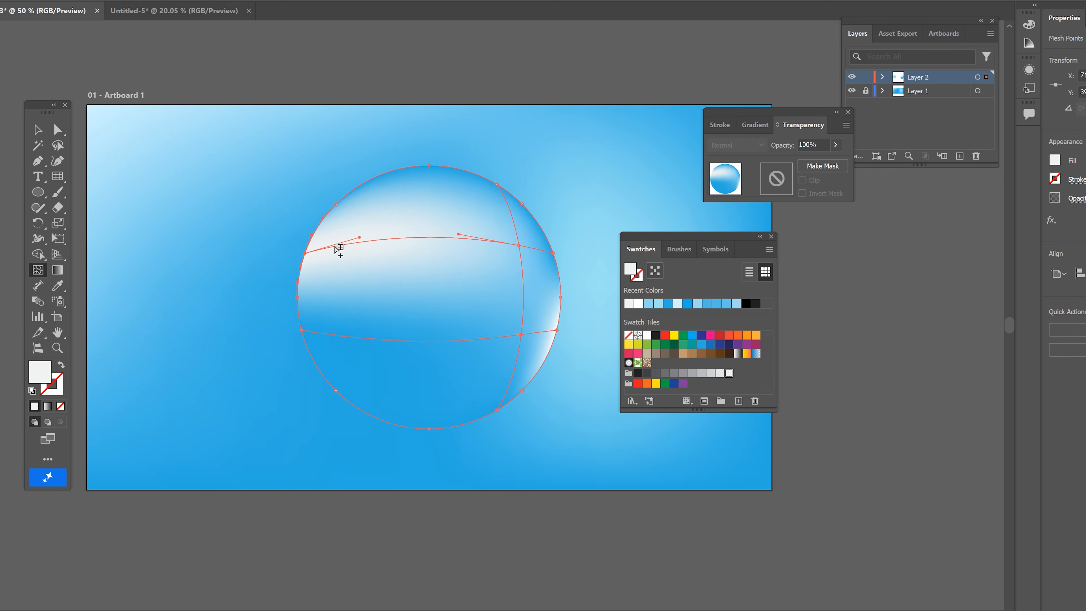
click(331, 247)
drag(735, 237, 693, 256)
click(606, 325)
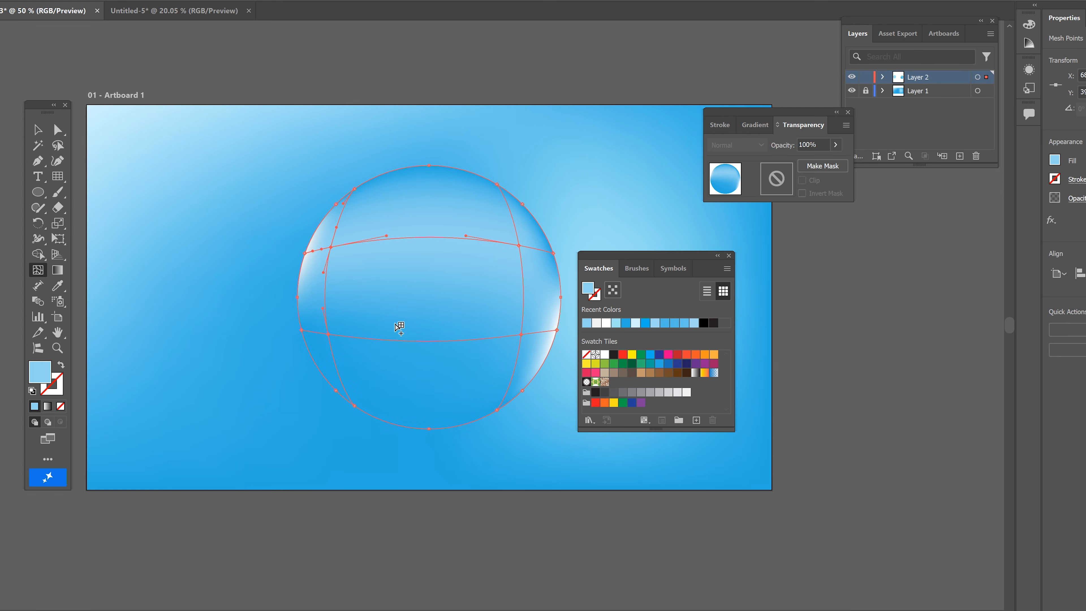
Add a light blue mesh point at the lower centre of the circle on the lower horizontal mesh line.
scroll(385, 282, down, 2)
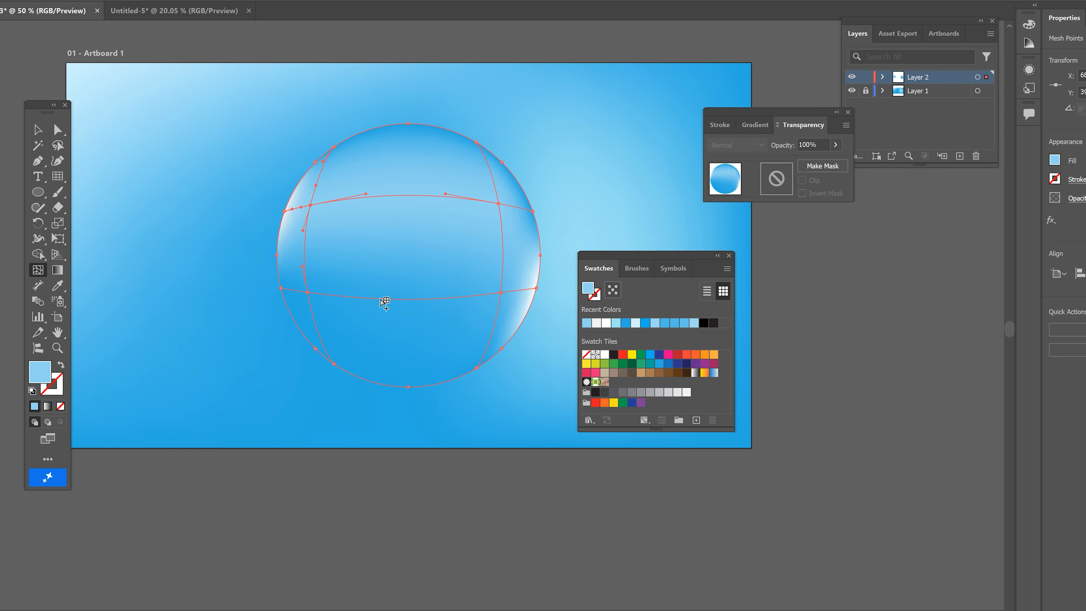
click(381, 299)
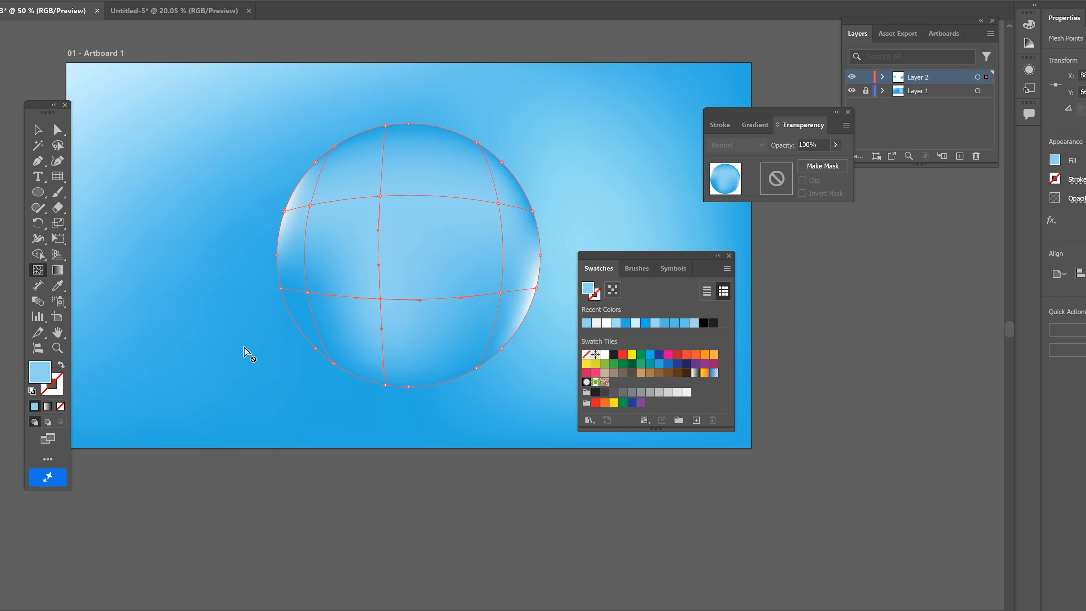
key(ctrl+minus)
key(ctrl+minus)
key(ctrl+equal)
drag(376, 266, 300, 253)
key(ctrl+equal)
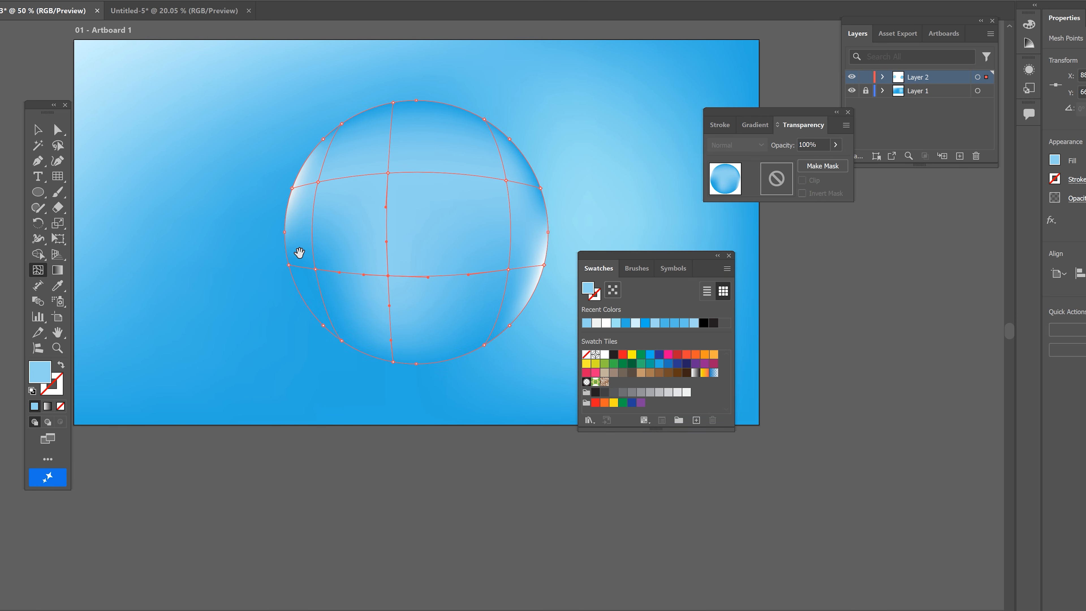
drag(361, 287, 339, 280)
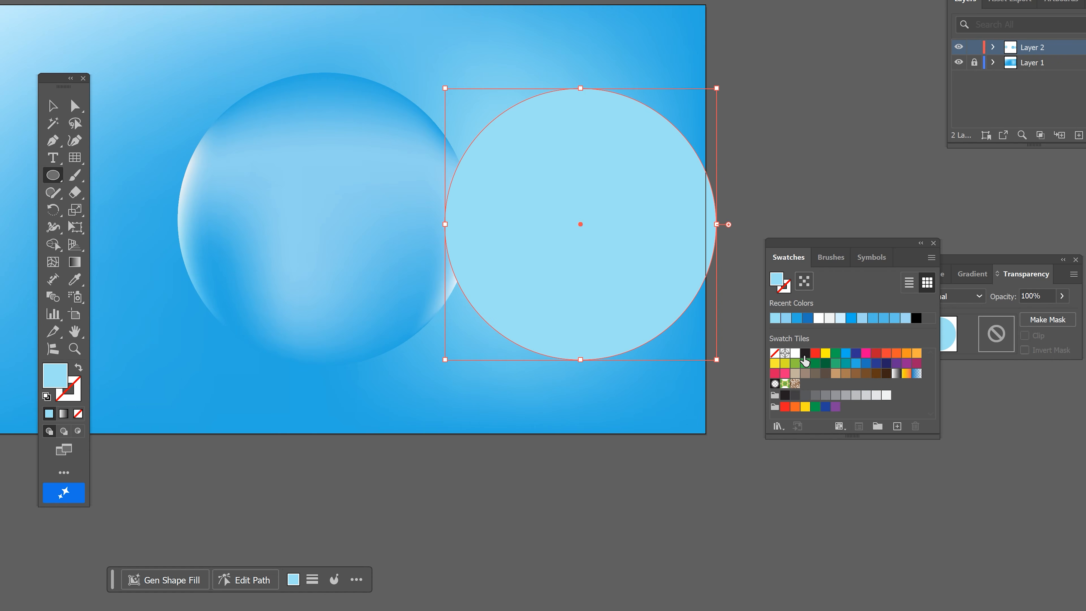
Fill the new circle beside the bubble with pure black and deselect it.
click(806, 353)
drag(632, 214, 582, 219)
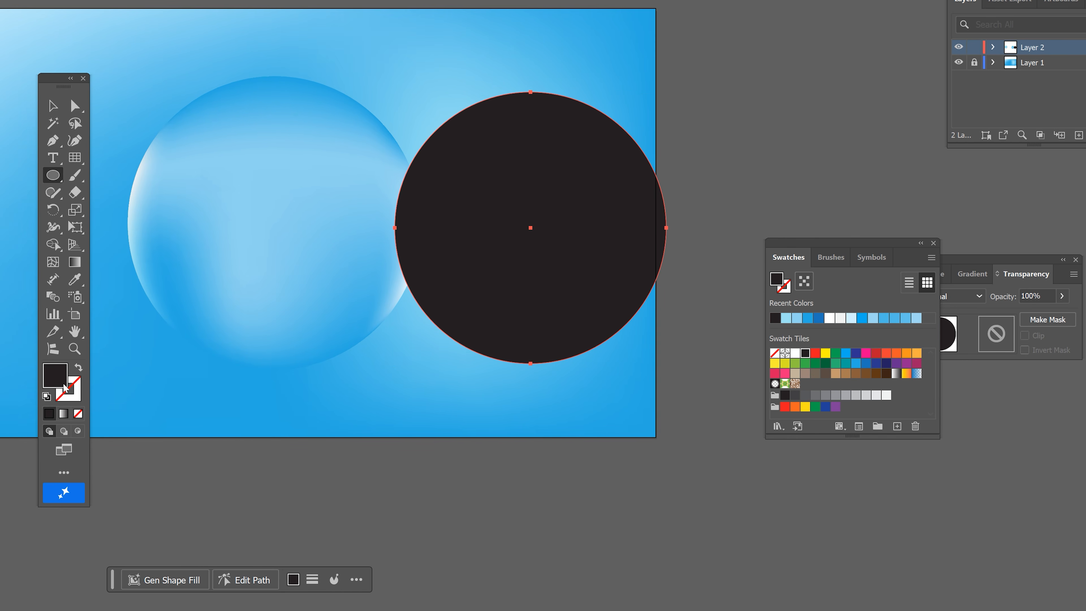
double_click(54, 382)
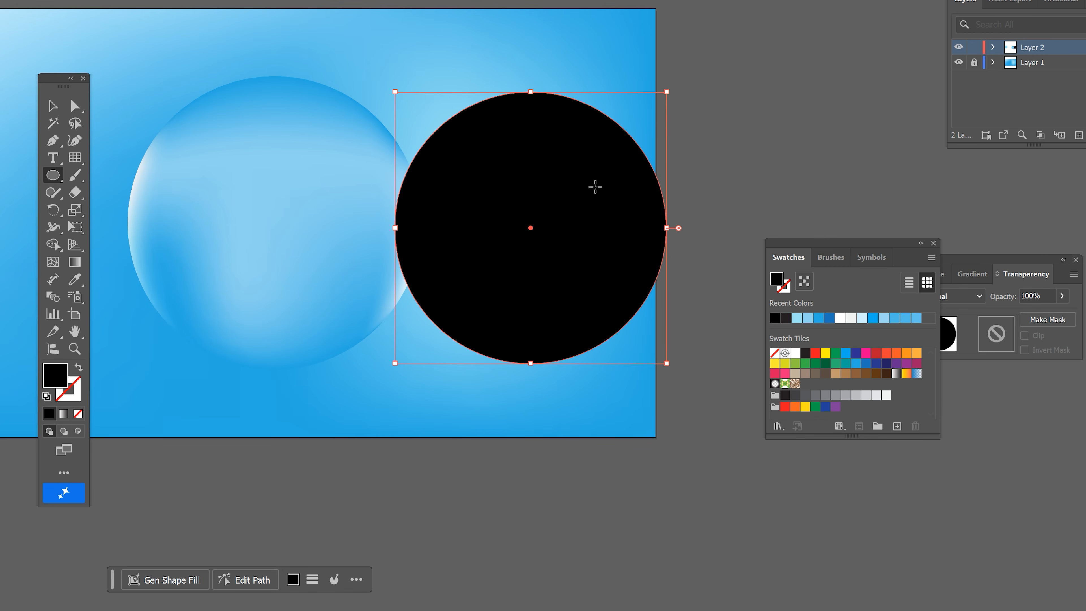
key(v)
click(741, 123)
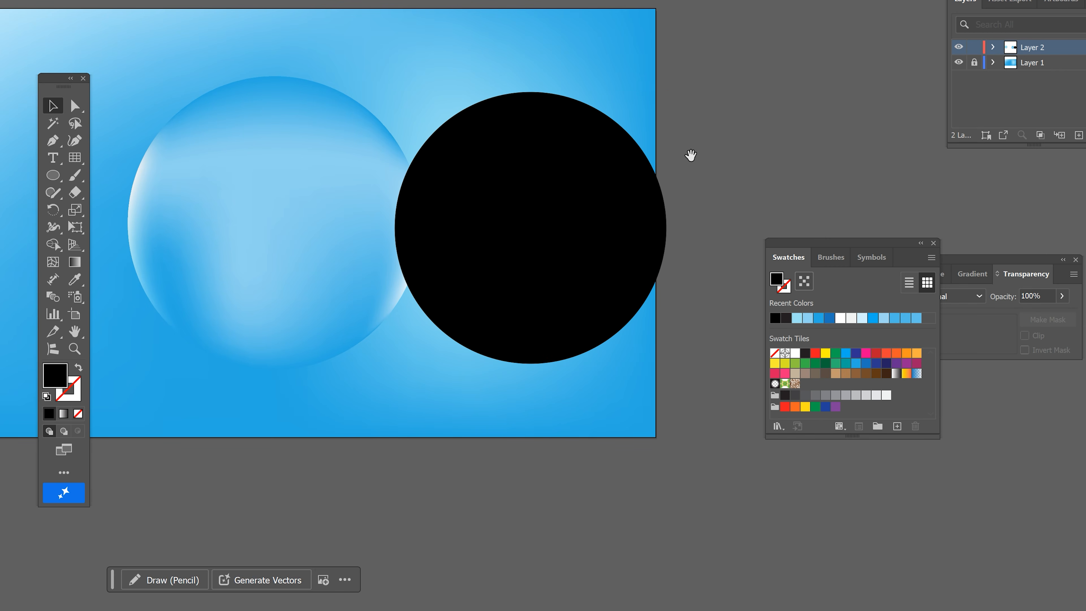
Scale the black circle down to be smaller than the bubble and place it overlapping the bubble's right side.
drag(692, 155, 649, 162)
drag(529, 194, 540, 163)
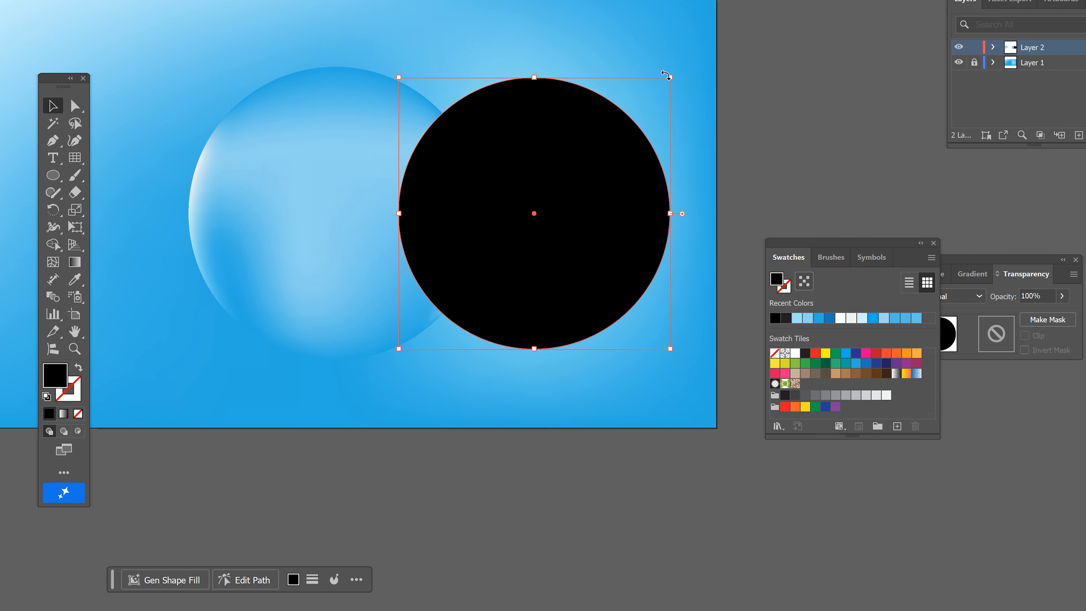
drag(667, 78, 643, 101)
drag(509, 195, 473, 194)
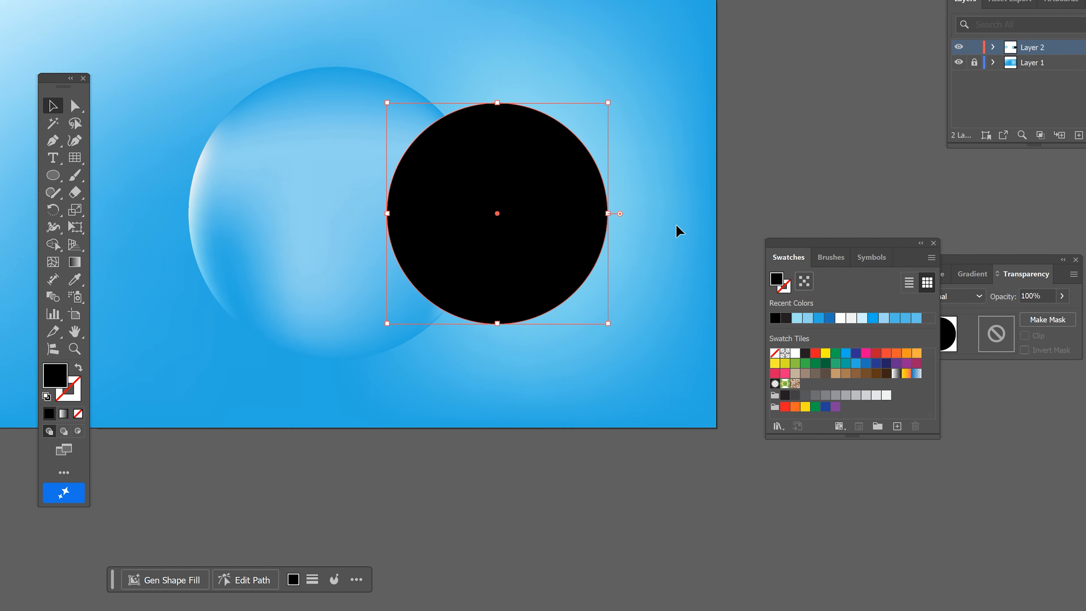
Expand Layer 2 in the layer list and paste a copy of the black circle directly behind the original.
drag(1067, 3, 753, 53)
click(676, 111)
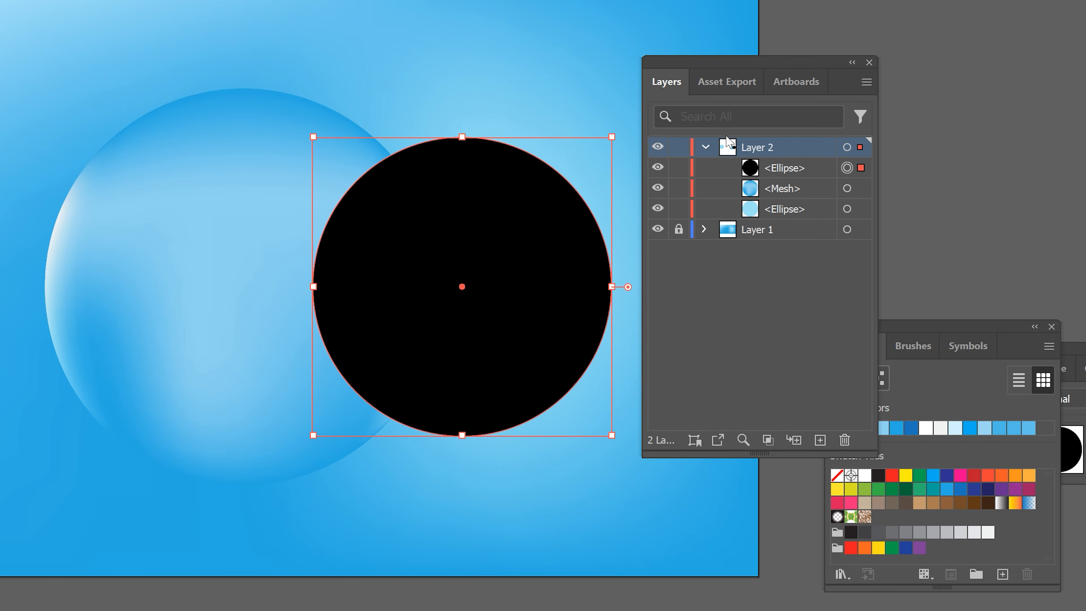
key(a)
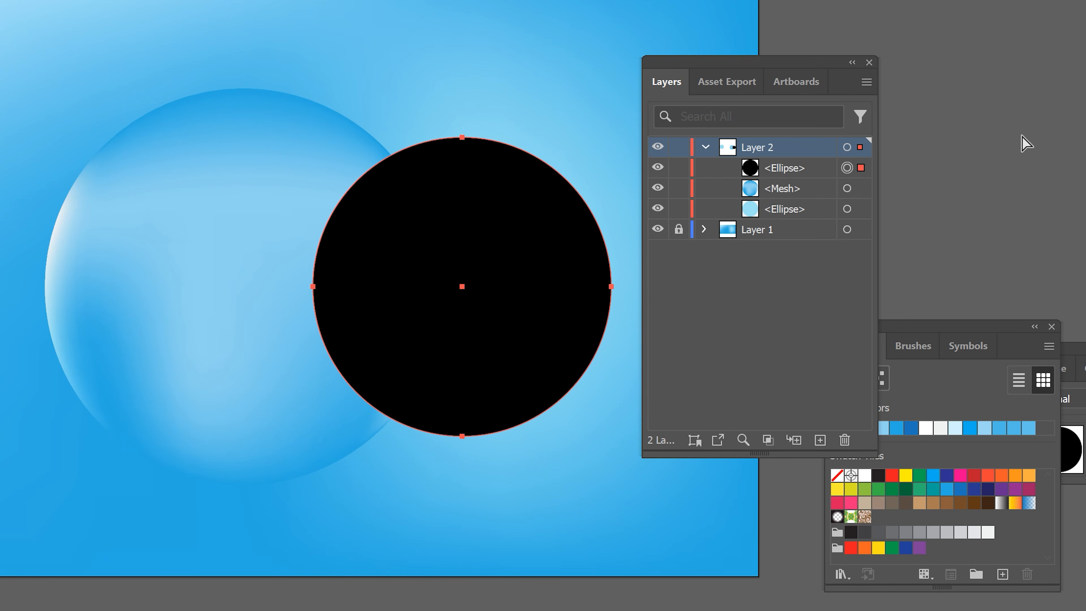
key(ctrl+c)
key(ctrl+b)
key(v)
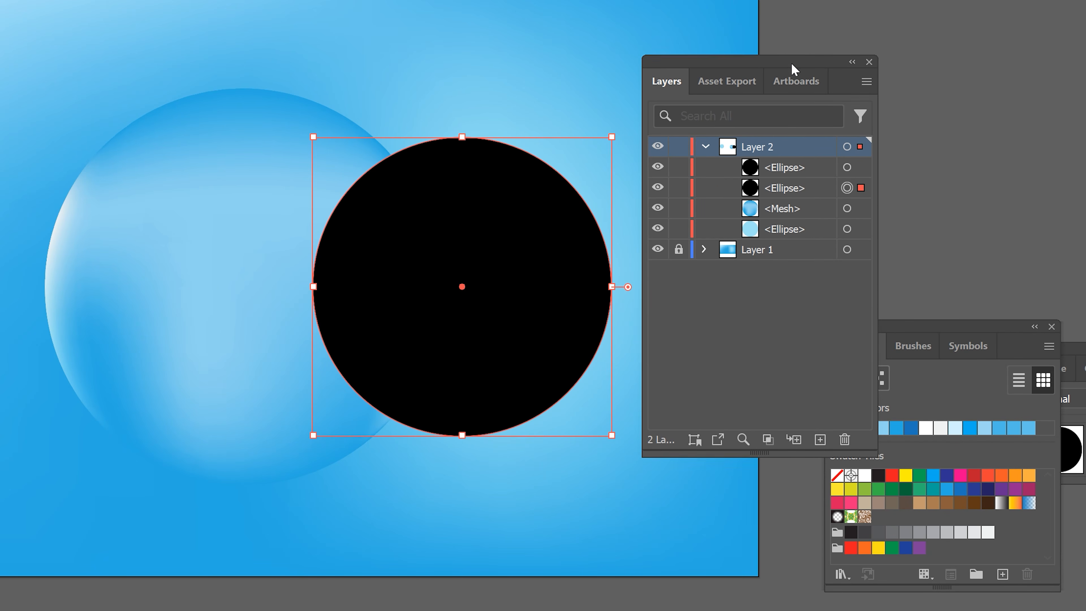
Enlarge the rear copy of the black circle from its centre to about the bubble's size and fill it with white.
drag(791, 63, 890, 56)
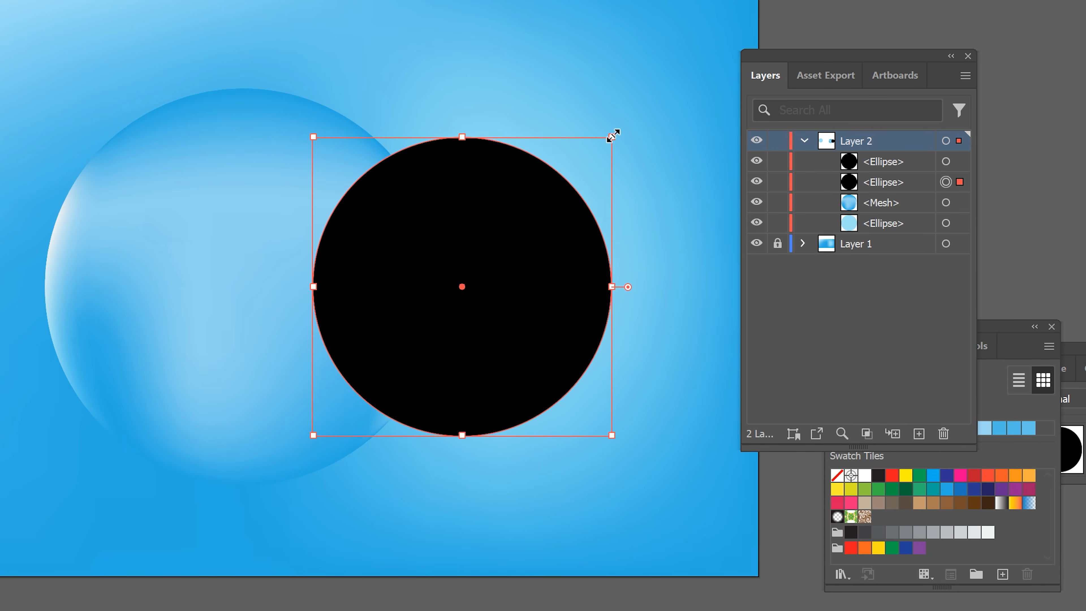
drag(614, 136, 660, 89)
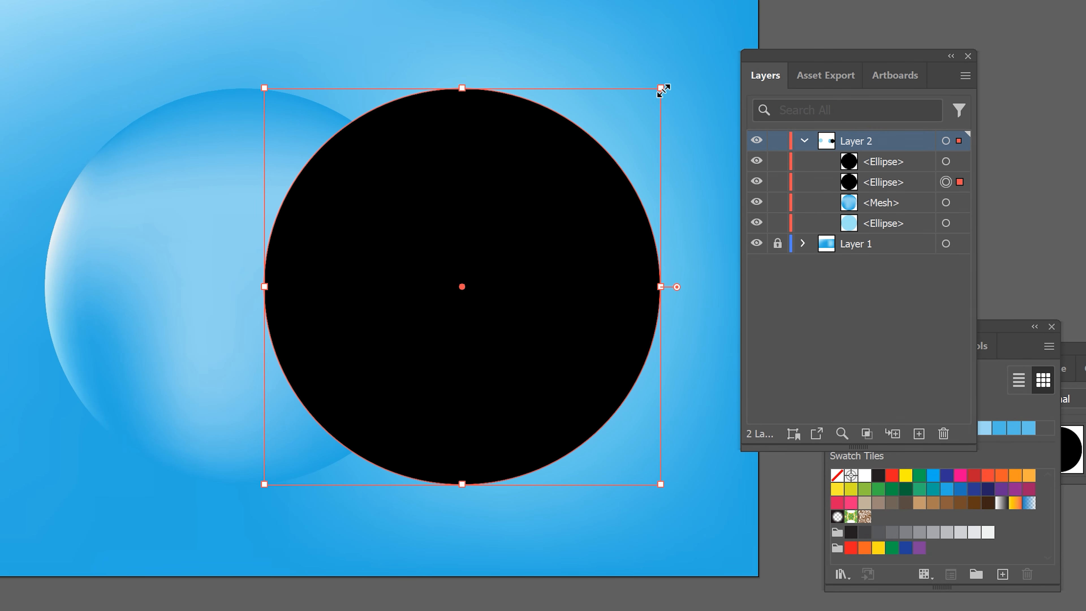
click(1014, 529)
click(864, 475)
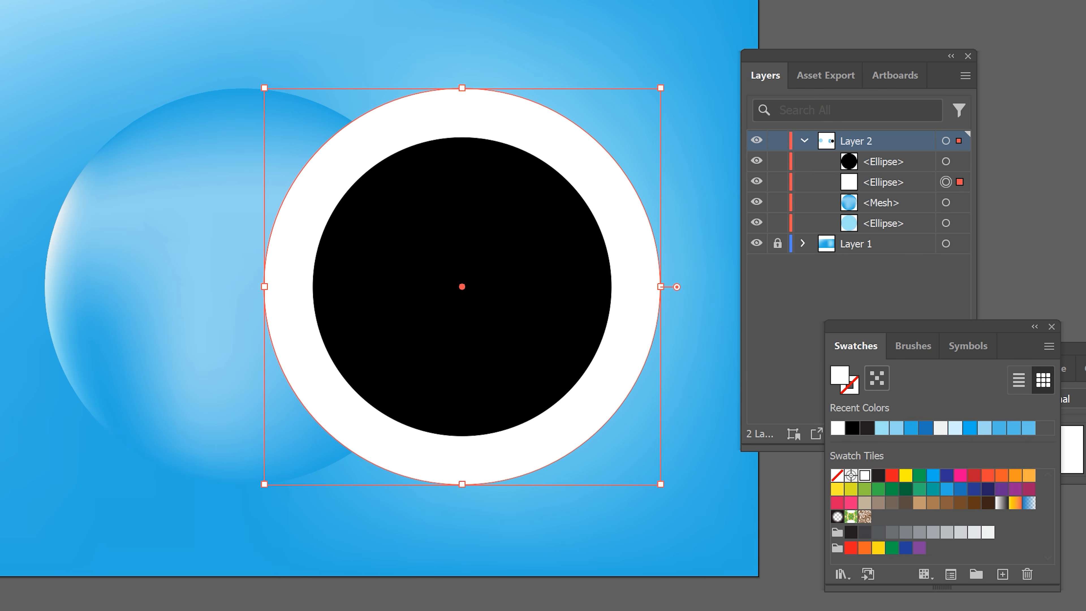
Blend the black circle with the larger white circle behind it.
shift+click(497, 207)
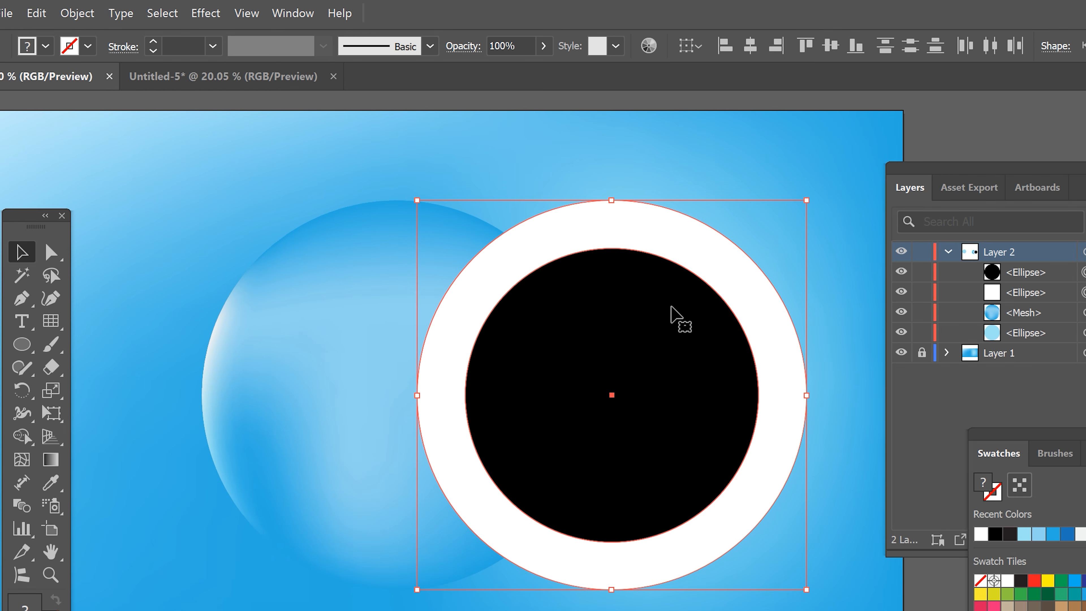
click(77, 13)
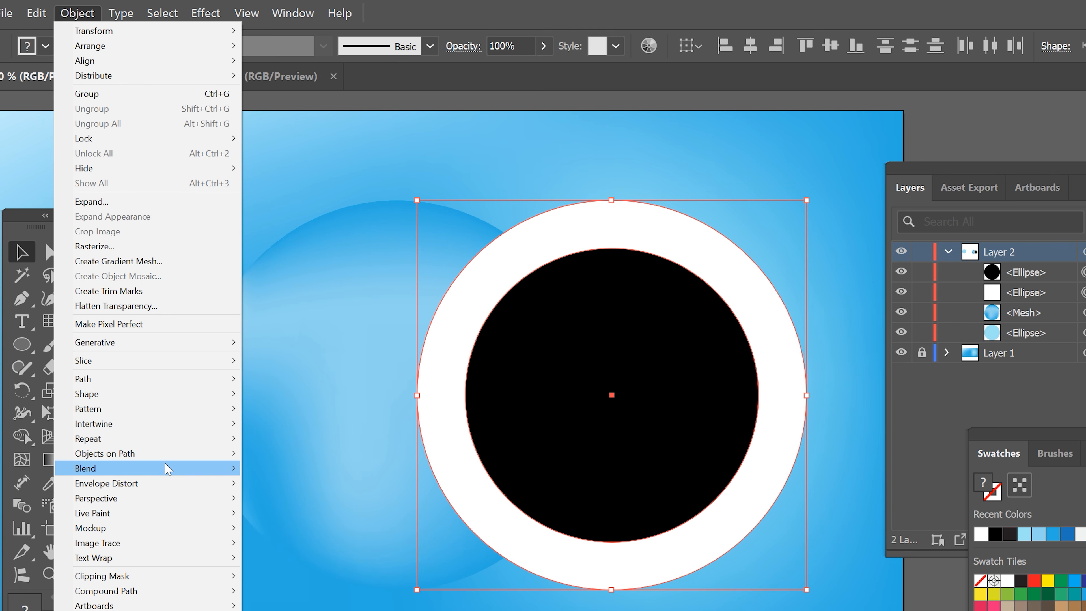
mouse_move(182, 469)
click(285, 474)
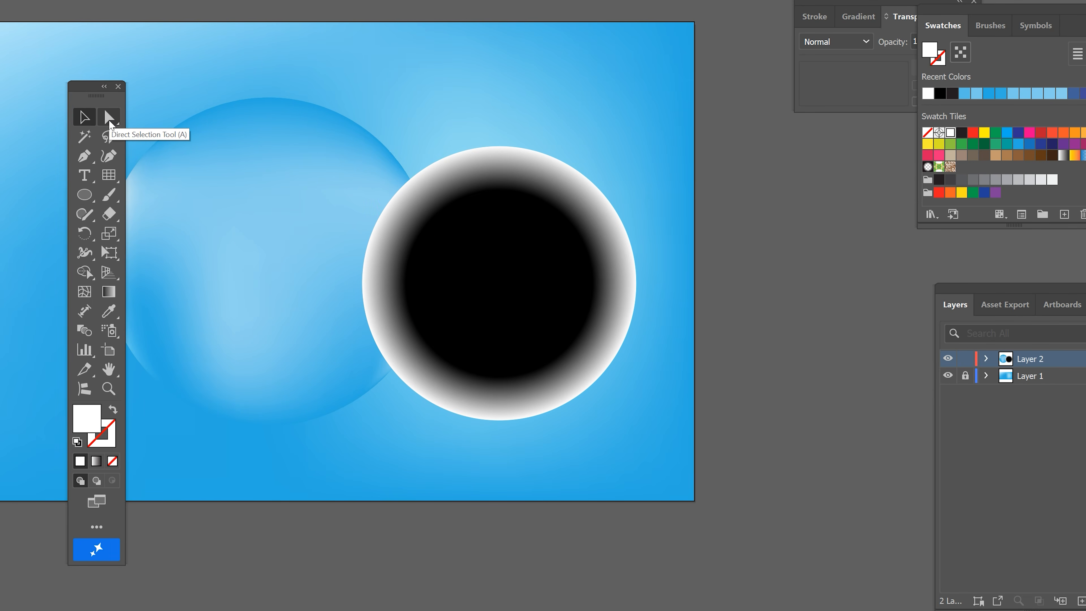
Set the opacity of the blend's outer white circle to 0%.
click(113, 118)
click(595, 188)
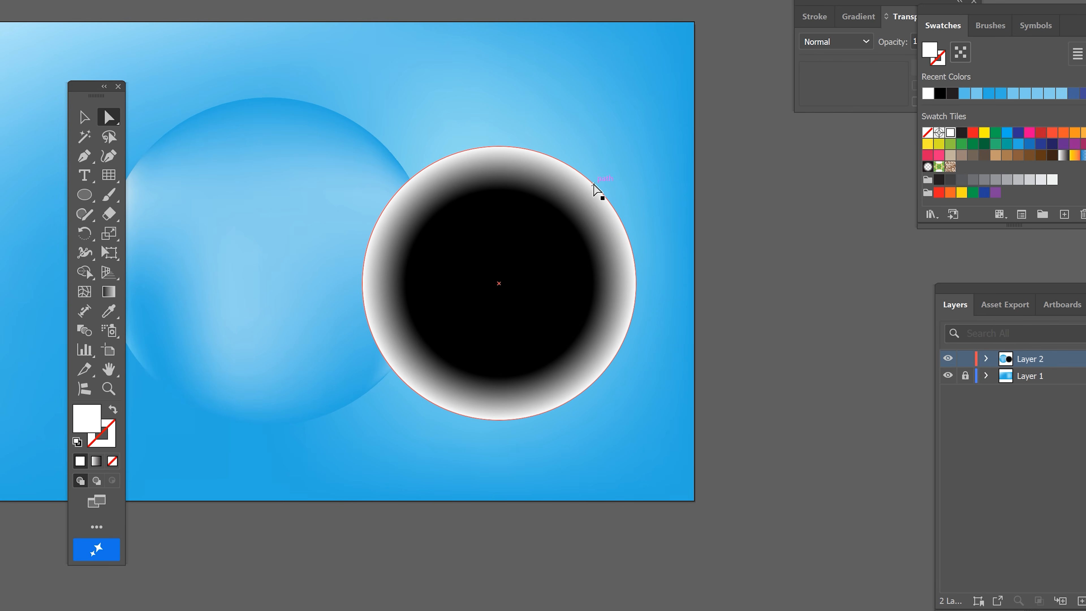
drag(874, 4, 688, 14)
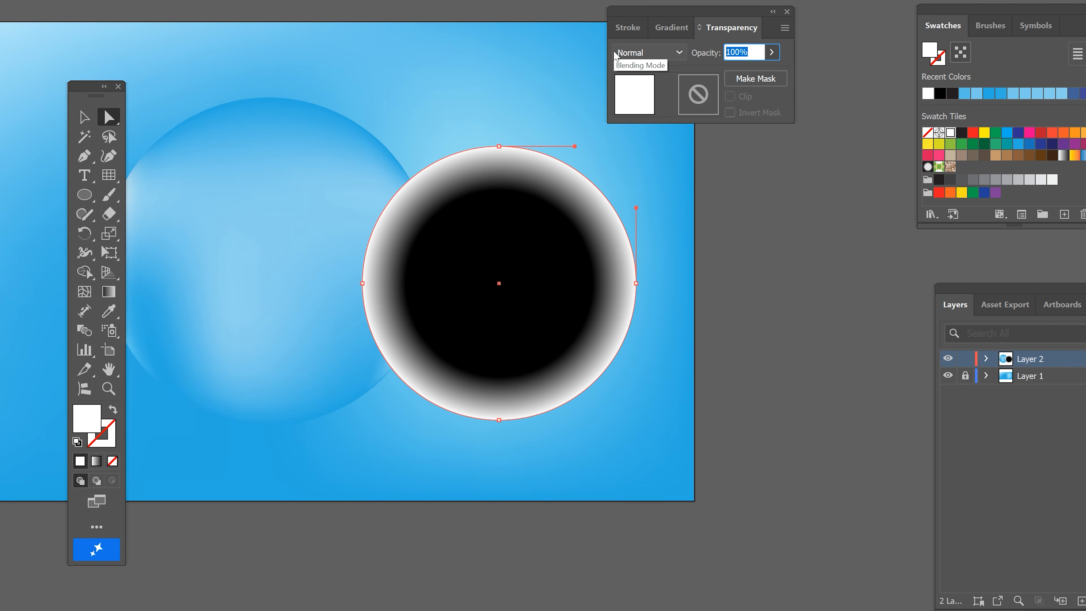
text(0)
key(Return)
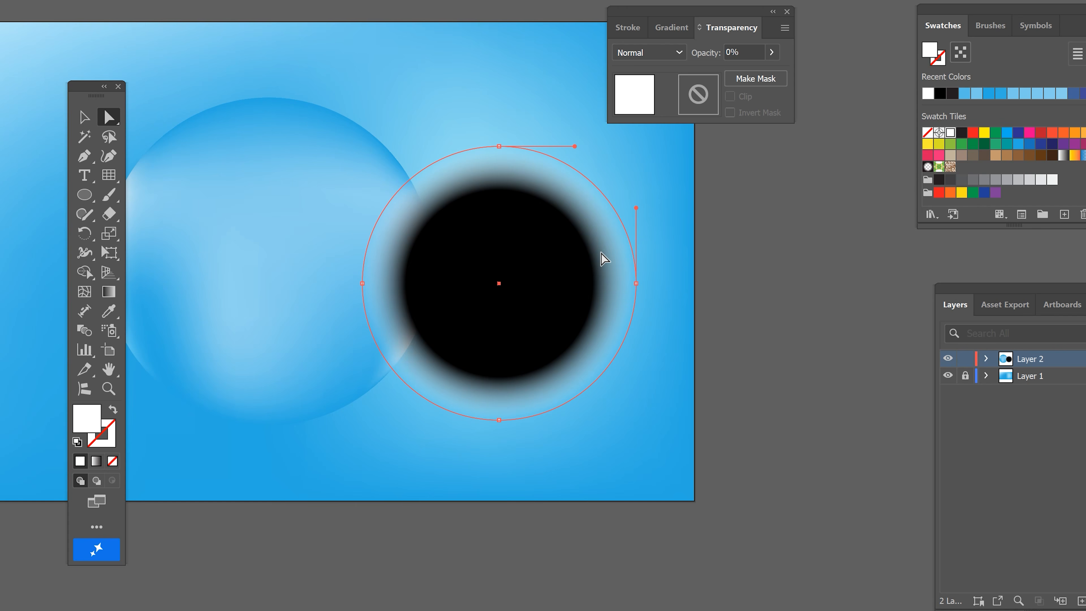
click(707, 291)
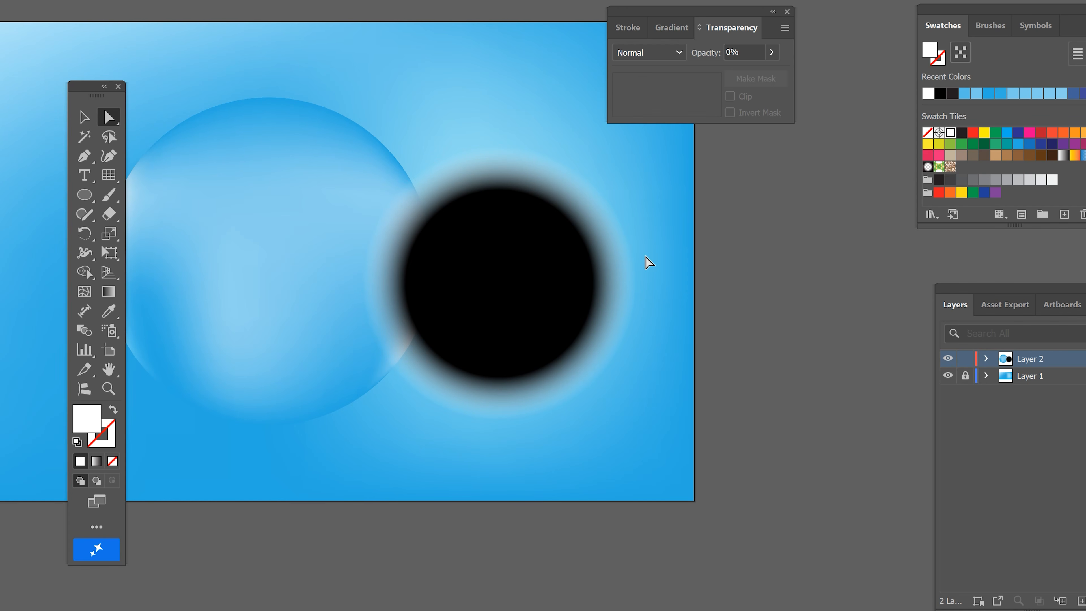
Set the blending mode of the whole circle blend to Multiply.
click(82, 118)
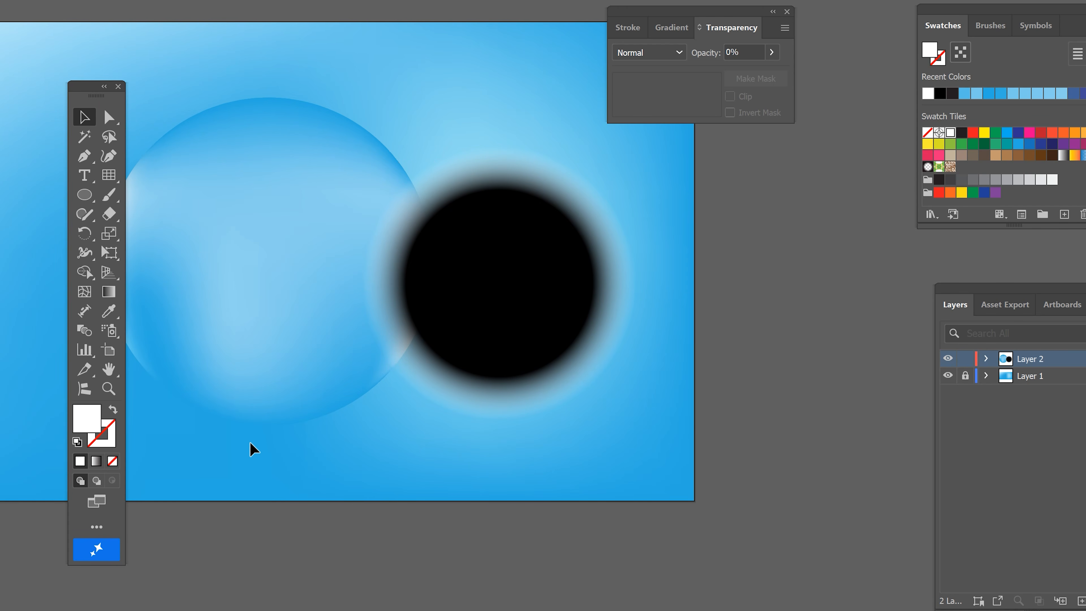
click(552, 277)
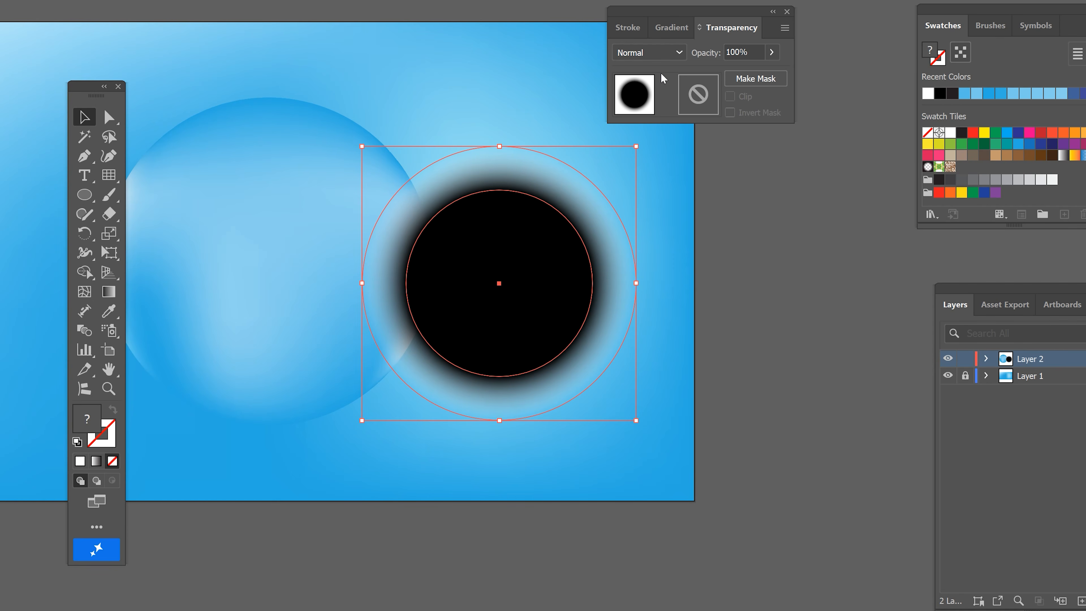
click(665, 53)
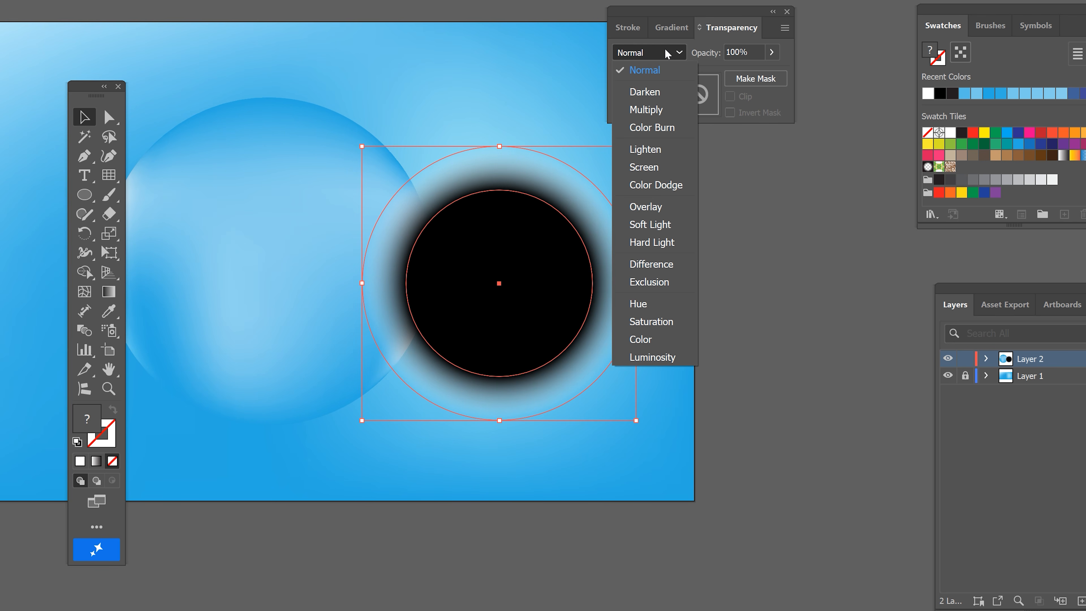
click(677, 112)
click(670, 416)
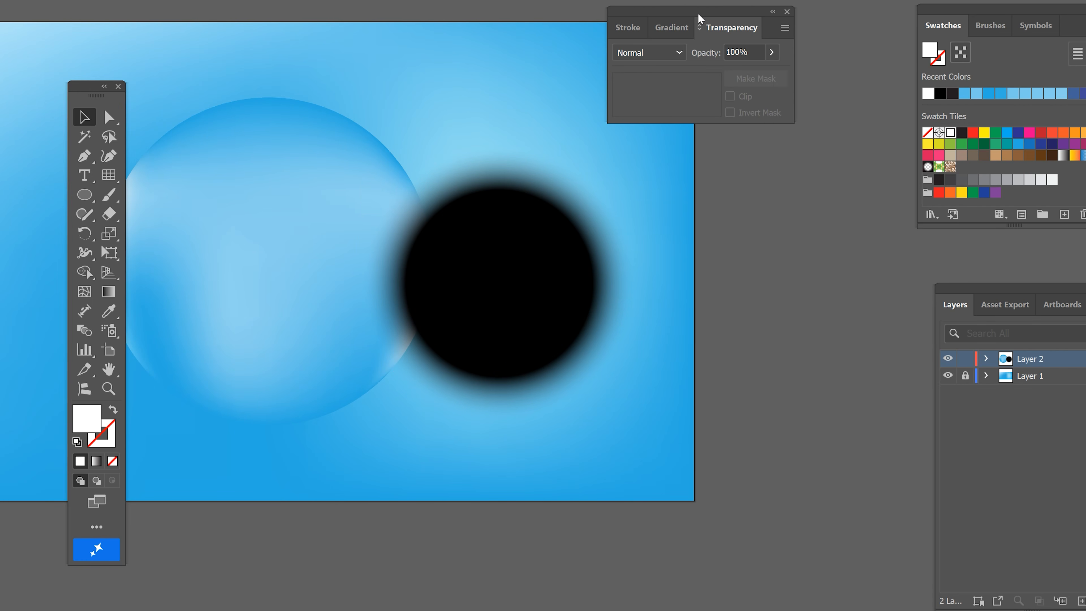
Move the shadow blend over the bubble's lower-right area and send it to the back of its layer.
drag(700, 18, 773, 24)
click(594, 276)
scroll(598, 273, down, 2)
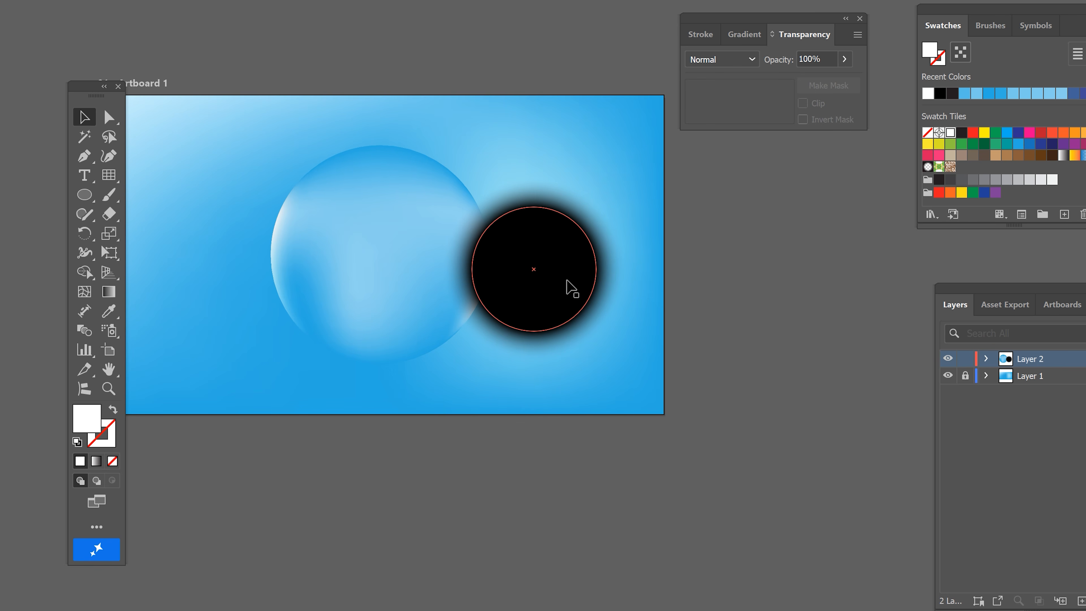
drag(574, 278, 480, 313)
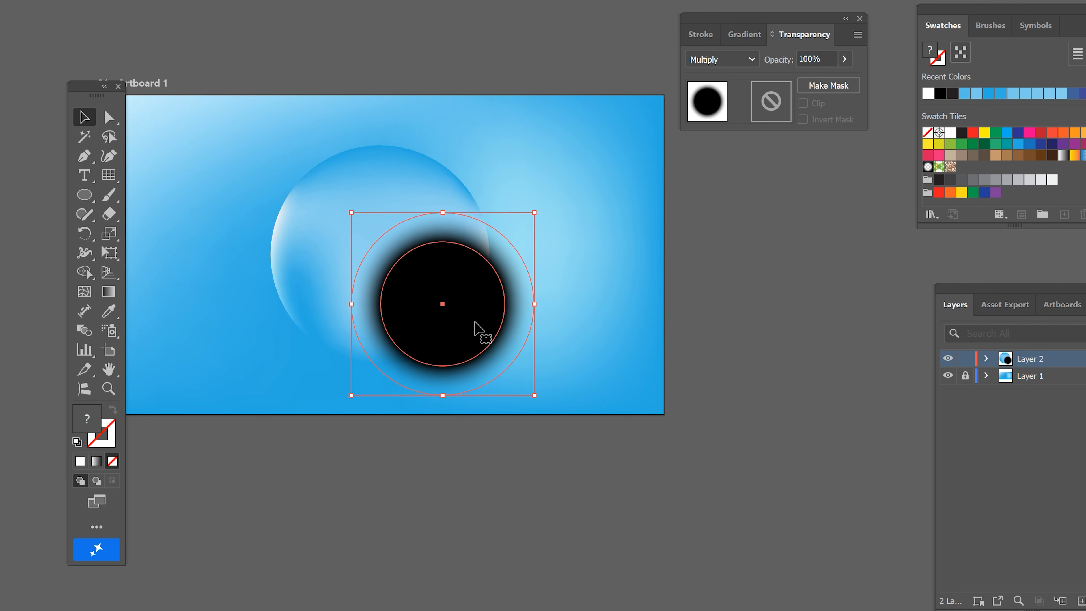
key(ctrl+shift+bracketleft)
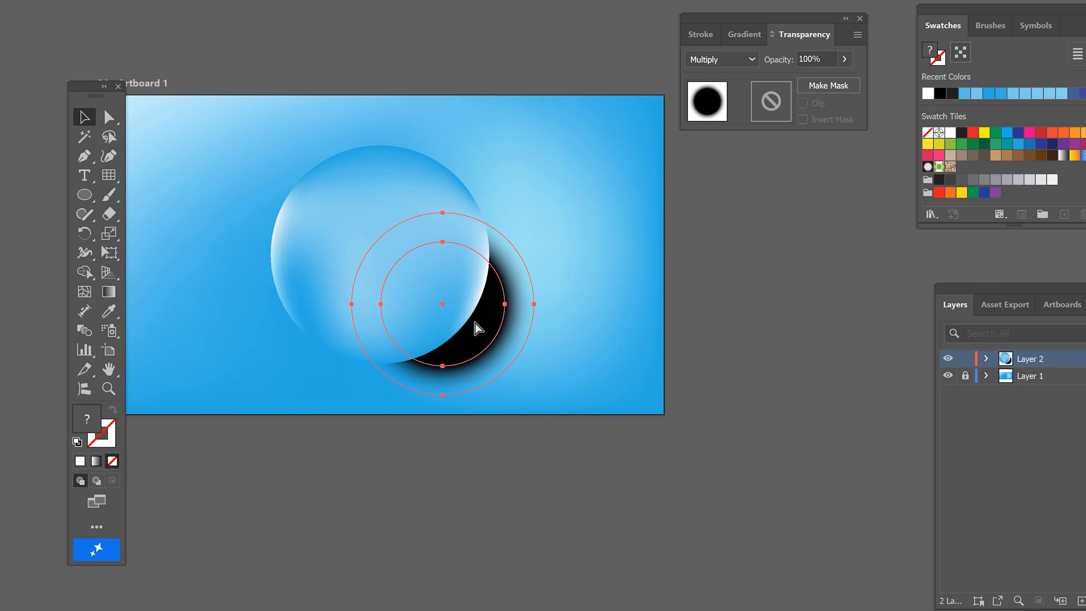
Shift the shadow blend slightly further under the bubble and enlarge it proportionally.
drag(492, 333, 472, 330)
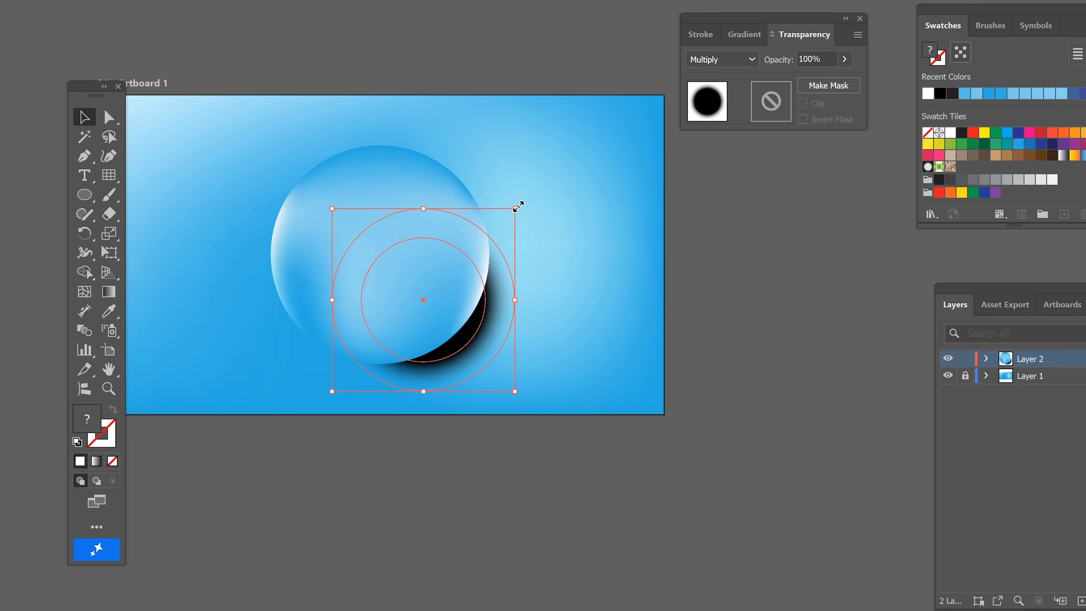
drag(516, 208, 514, 174)
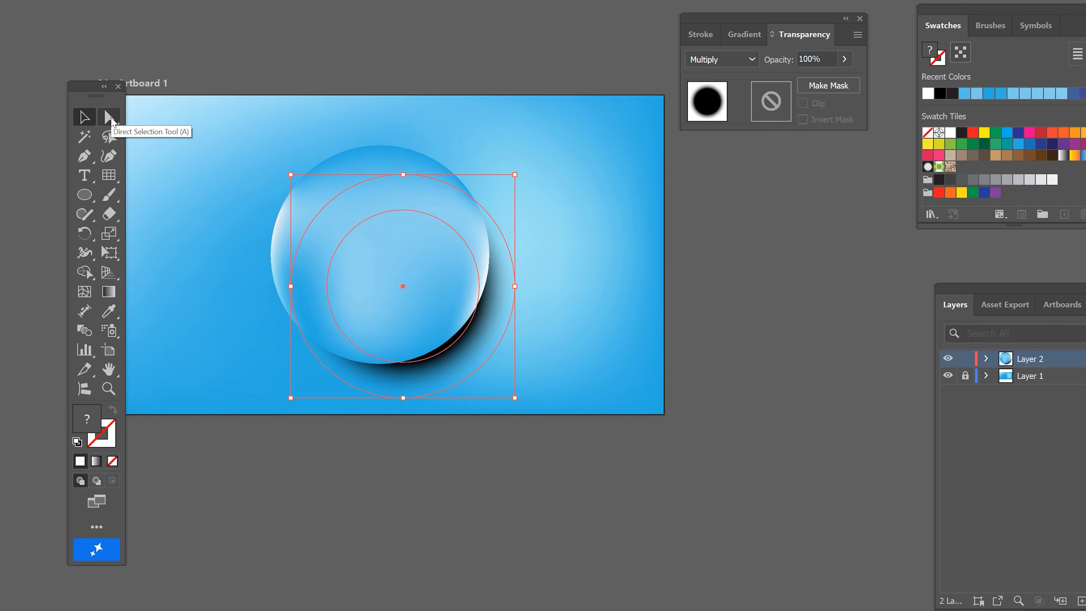
Move only the blend's outer circle down and to the right to stretch the shadow away from the bubble.
click(110, 117)
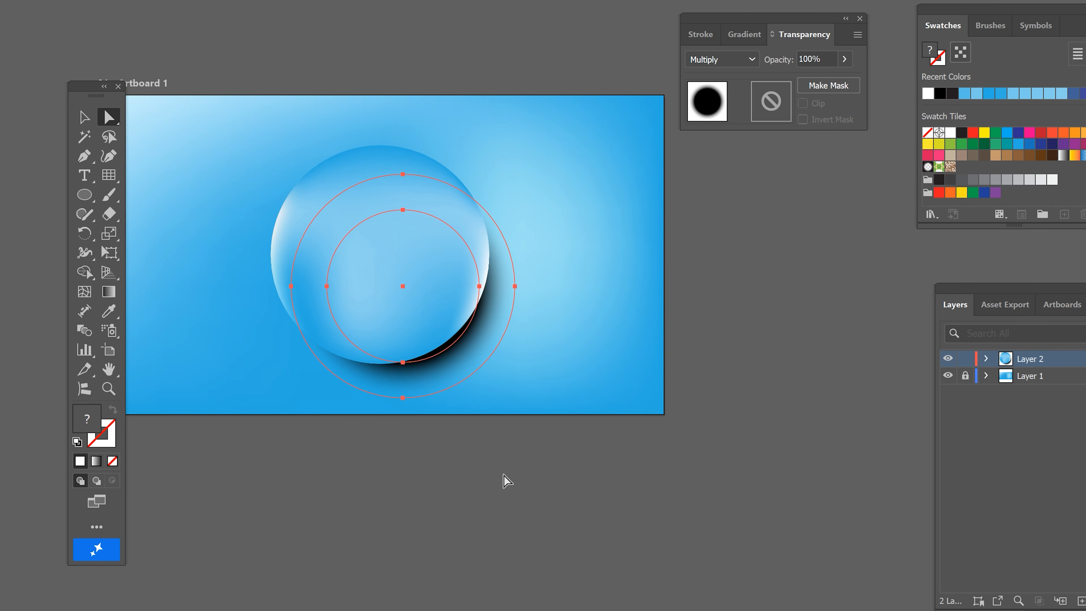
click(492, 335)
drag(489, 326, 546, 391)
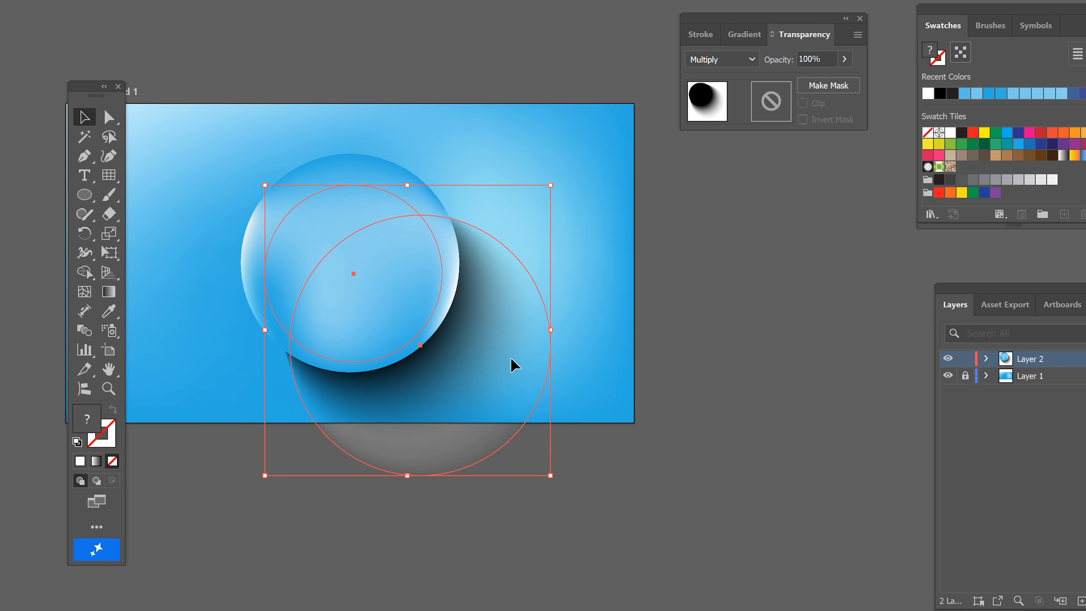
Move the shadow blend clear of the bubble and shrink its inner black circle proportionally.
drag(512, 364, 613, 405)
drag(504, 427, 676, 462)
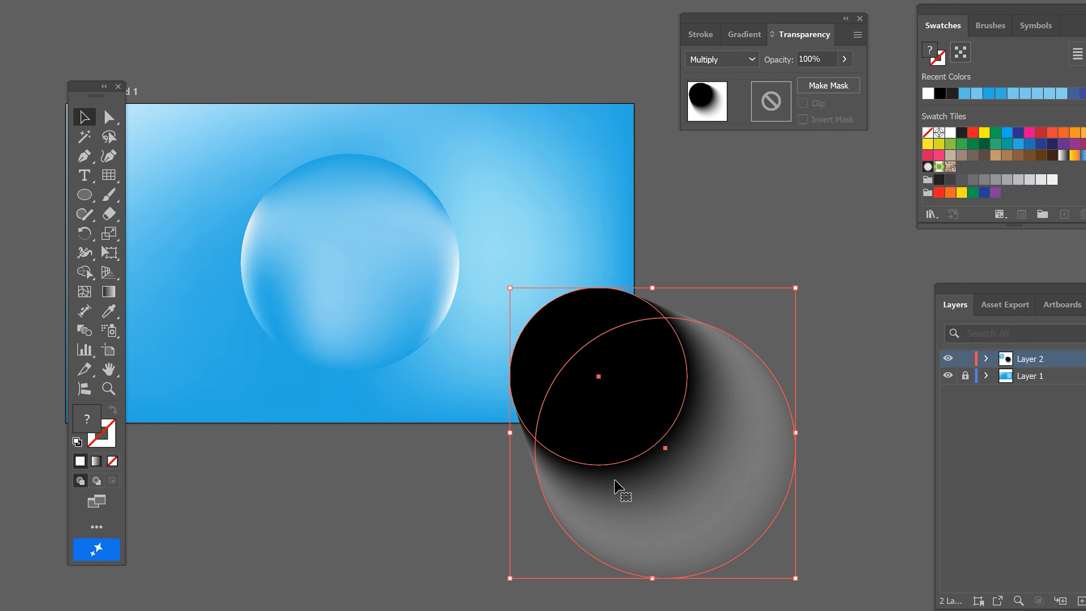
drag(614, 481, 554, 365)
drag(456, 330, 478, 308)
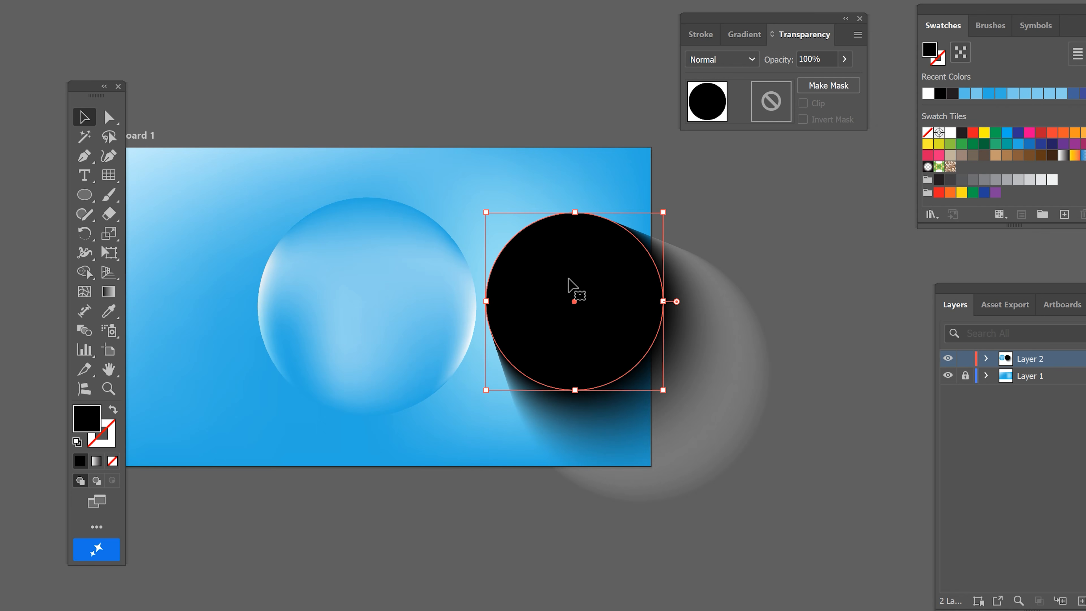
drag(663, 213, 641, 227)
Move the adjusted shadow blend back beneath the bubble's lower-right side.
click(726, 462)
drag(726, 465, 509, 423)
click(713, 358)
drag(601, 346, 711, 332)
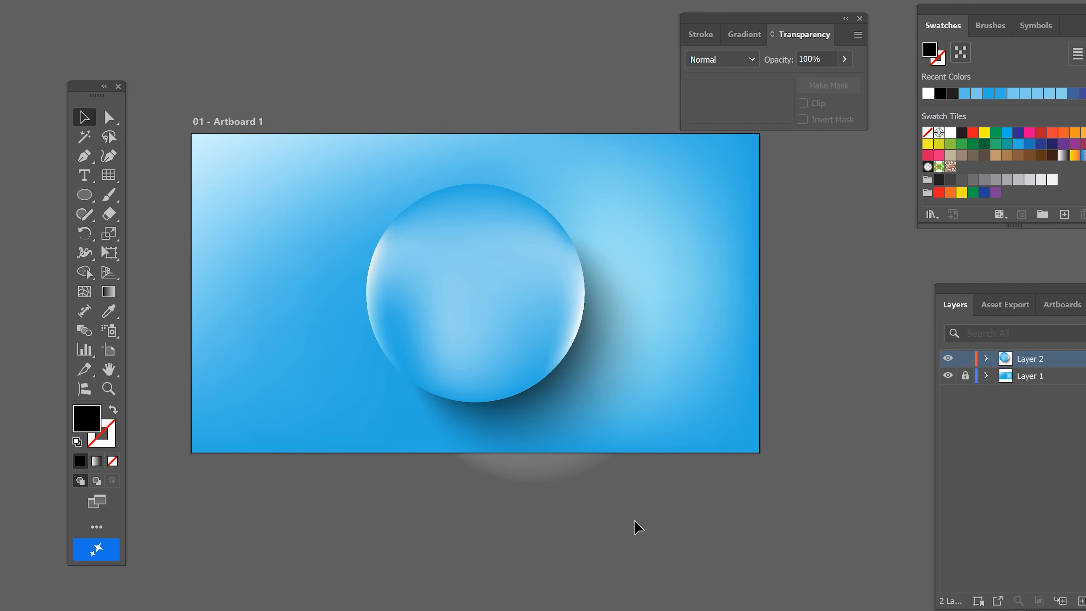
Draw a white circle to the right of the bubble and place a larger concentric black copy behind it.
key(l)
drag(636, 259, 758, 369)
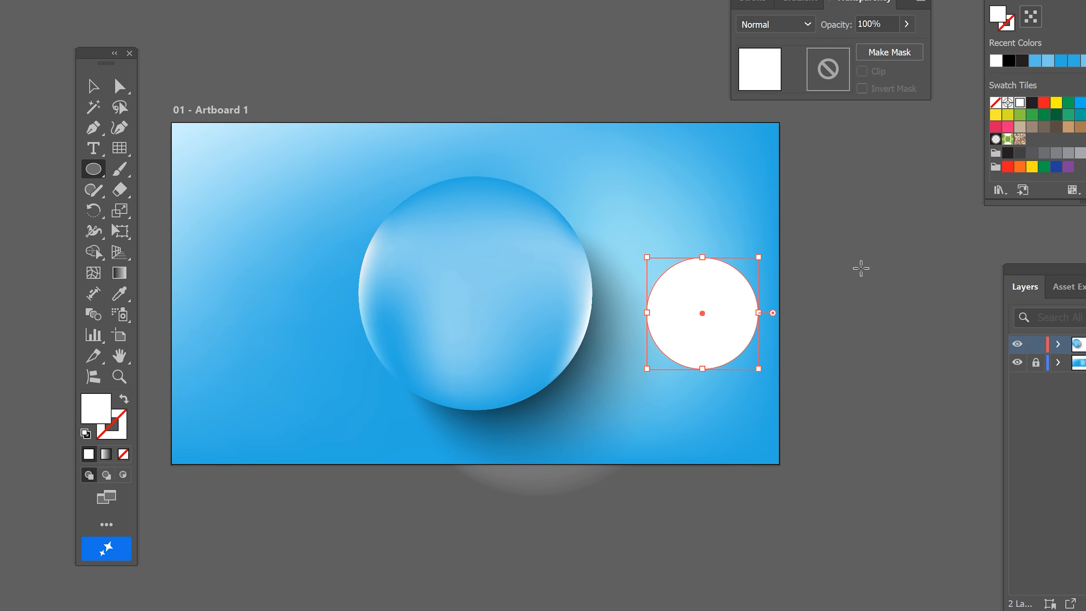
key(v)
click(854, 314)
click(734, 316)
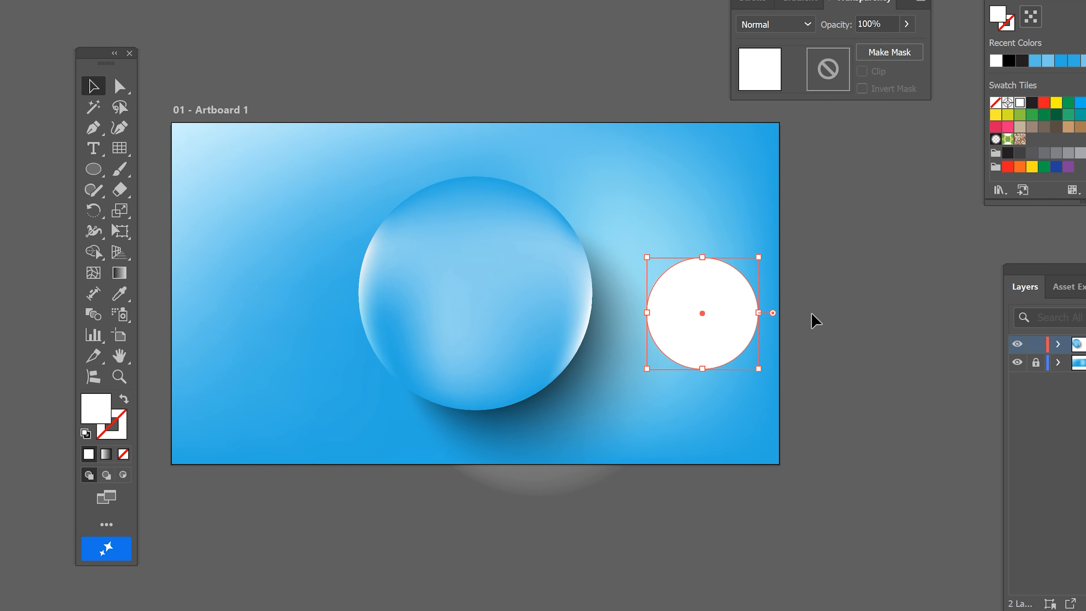
drag(761, 258, 799, 216)
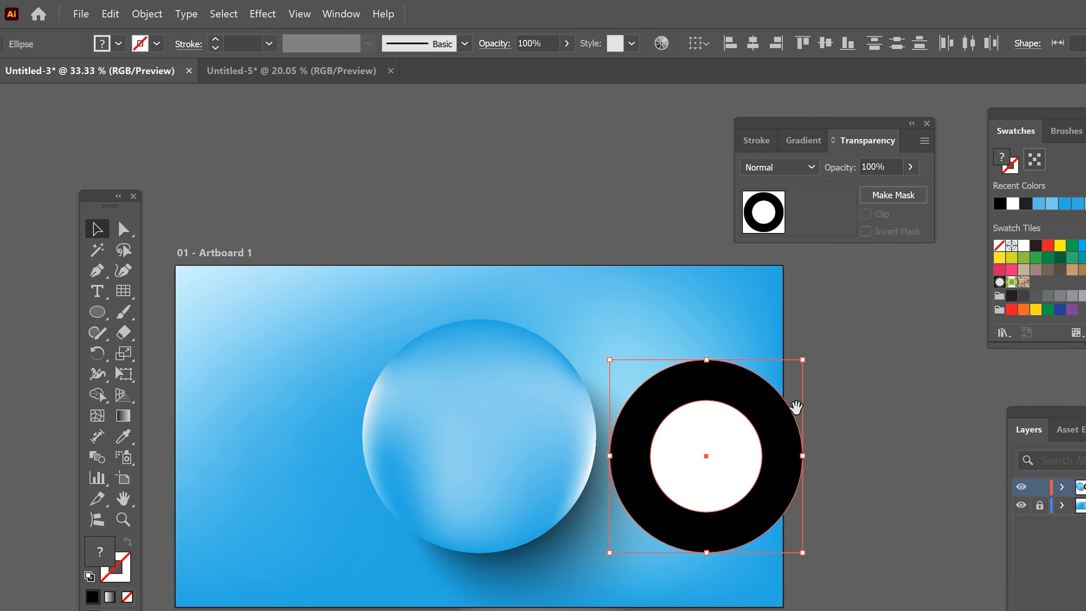
Blend the white circle with the larger black circle behind it.
drag(427, 140, 174, 30)
click(147, 13)
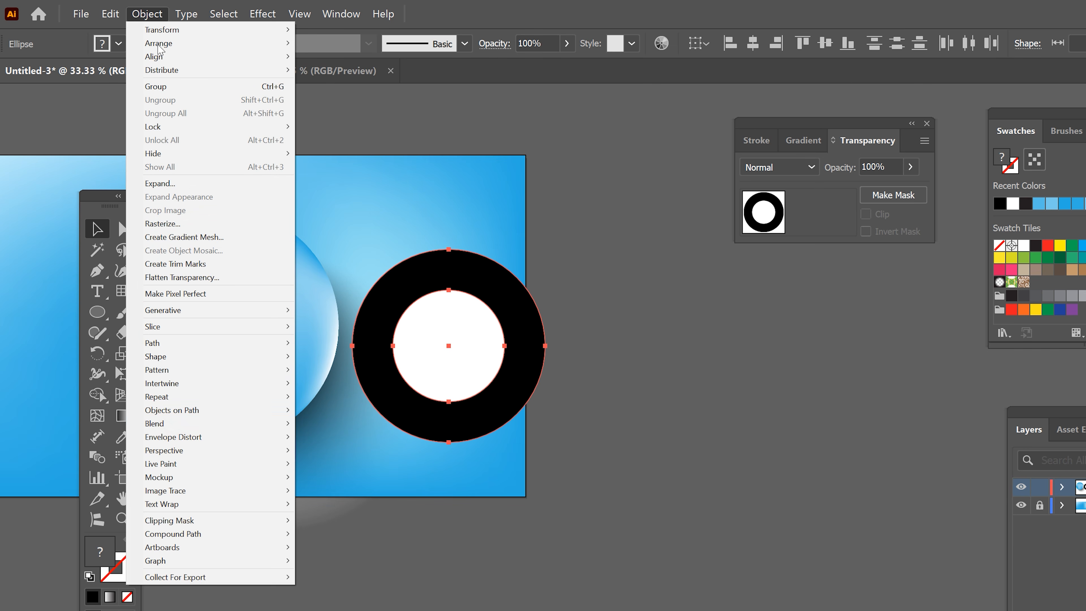
mouse_move(214, 421)
click(316, 422)
drag(554, 356, 810, 484)
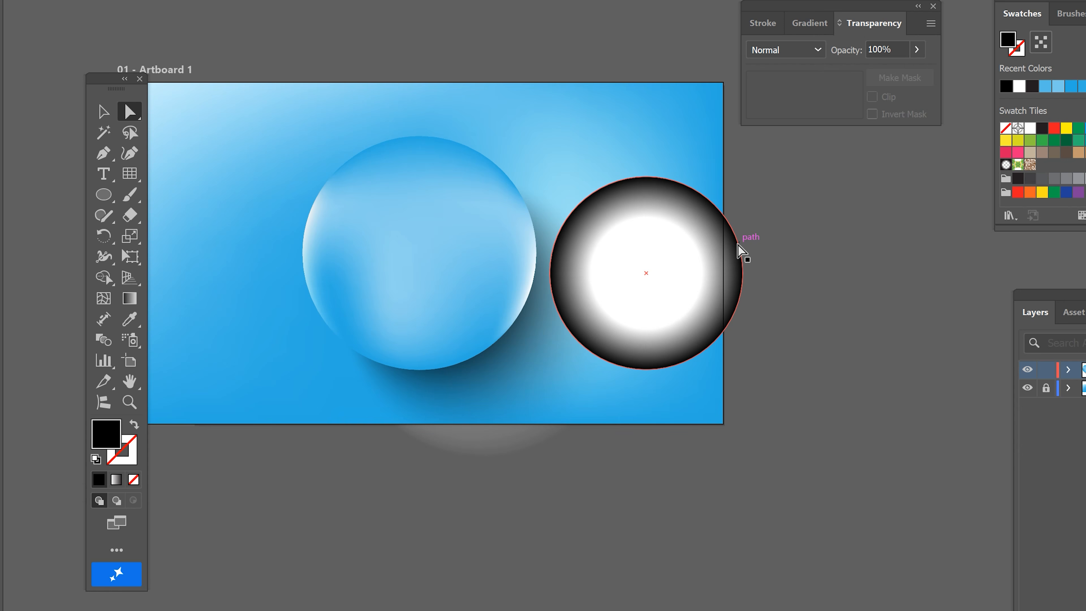
Set the opacity of only the blend's outer black circle to 0%.
click(742, 251)
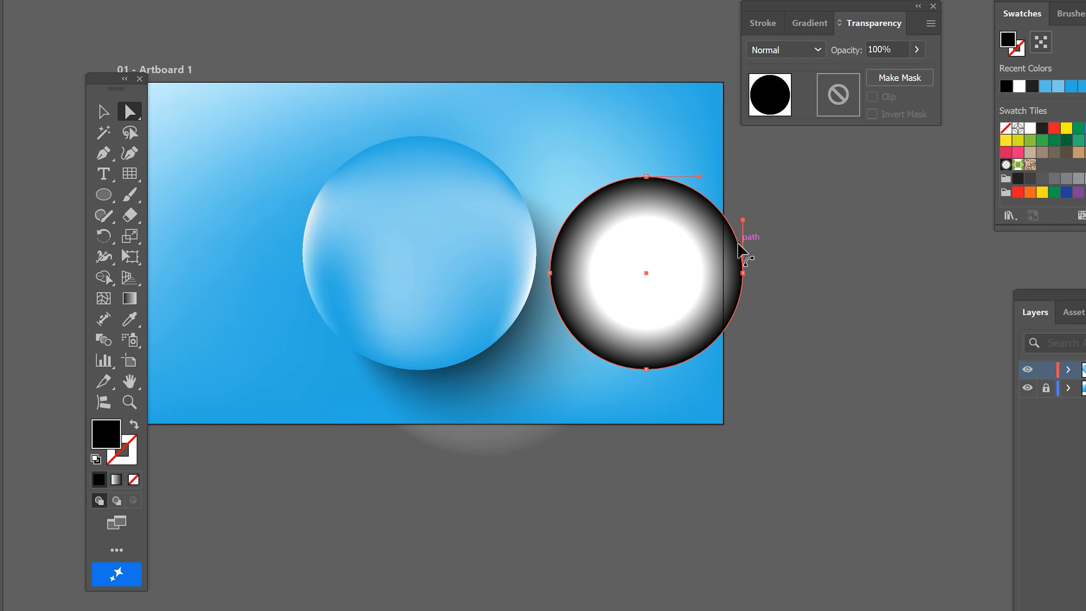
click(895, 49)
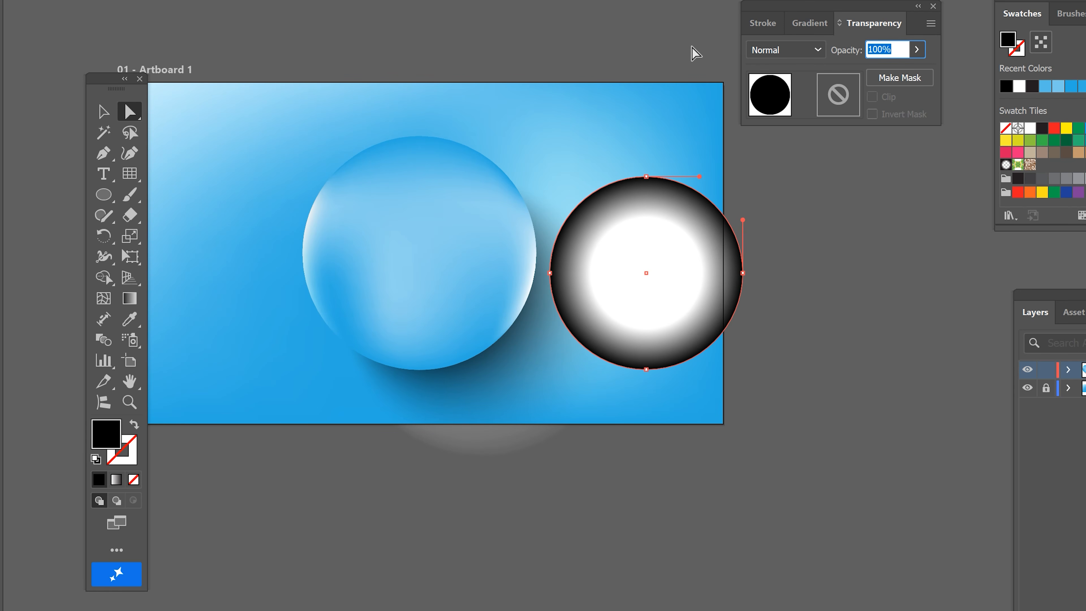
text(0)
key(Return)
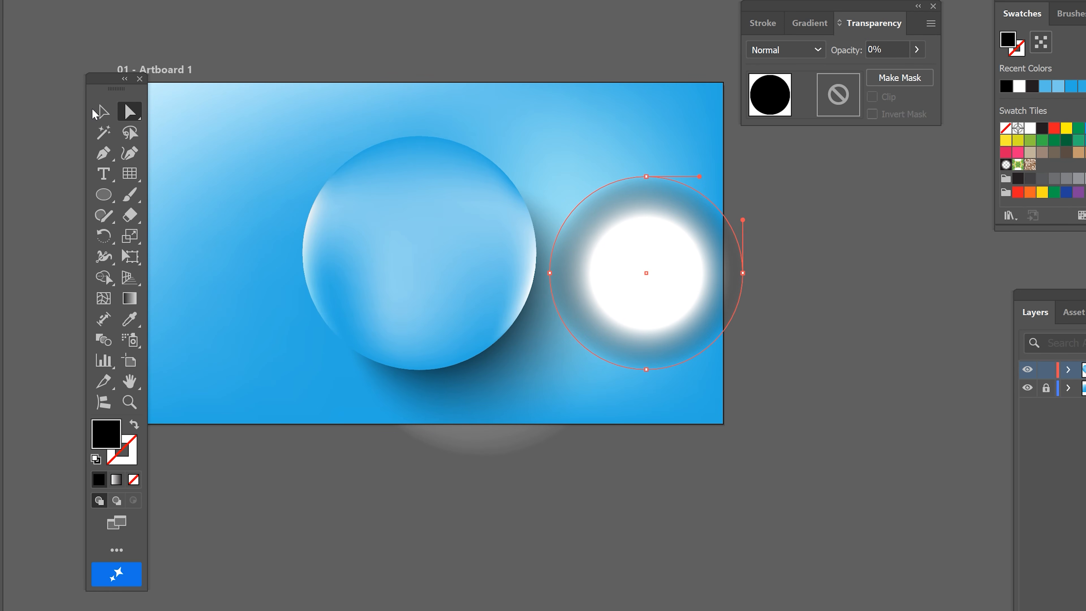
click(101, 112)
click(770, 450)
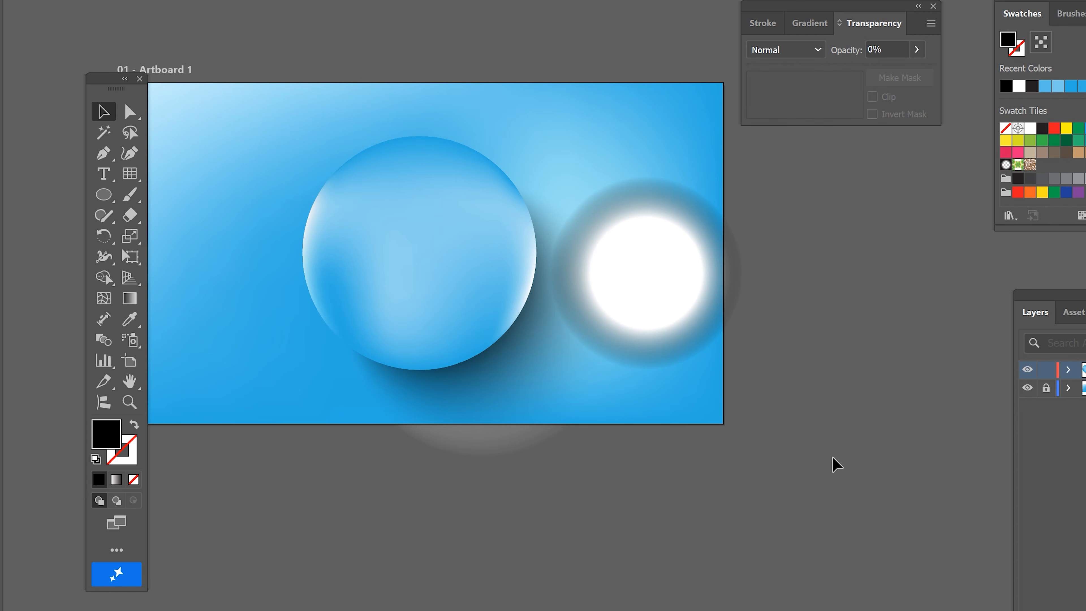
Set the blending mode of the whole white glow blend to Screen.
click(687, 262)
click(791, 50)
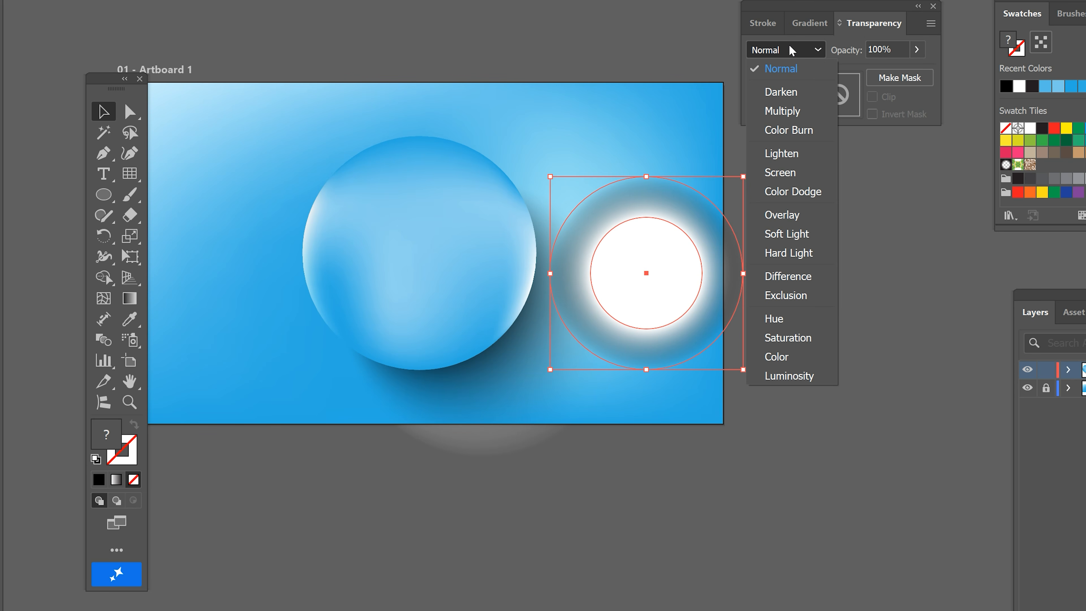
click(799, 183)
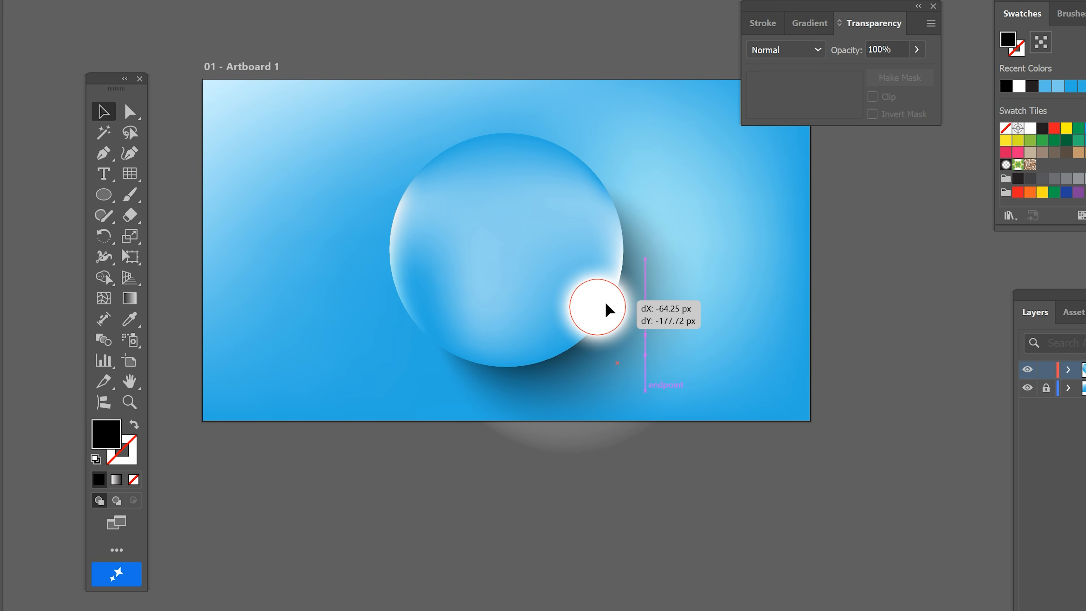
Position the reduced glow on the bubble's lower-right edge and send it behind the bubble.
drag(608, 311, 603, 306)
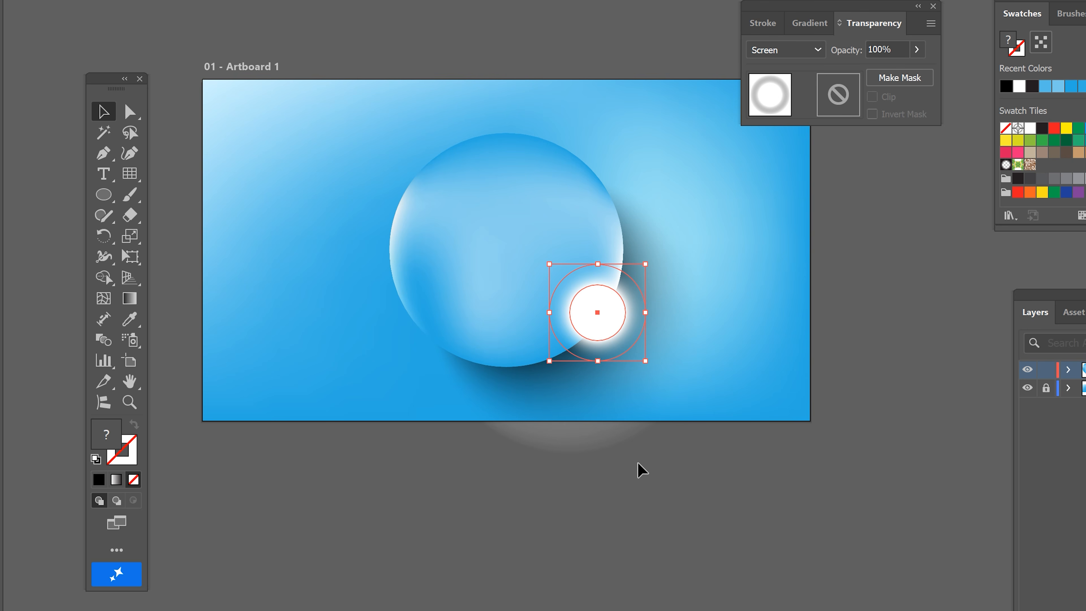
key(ctrl+bracketleft)
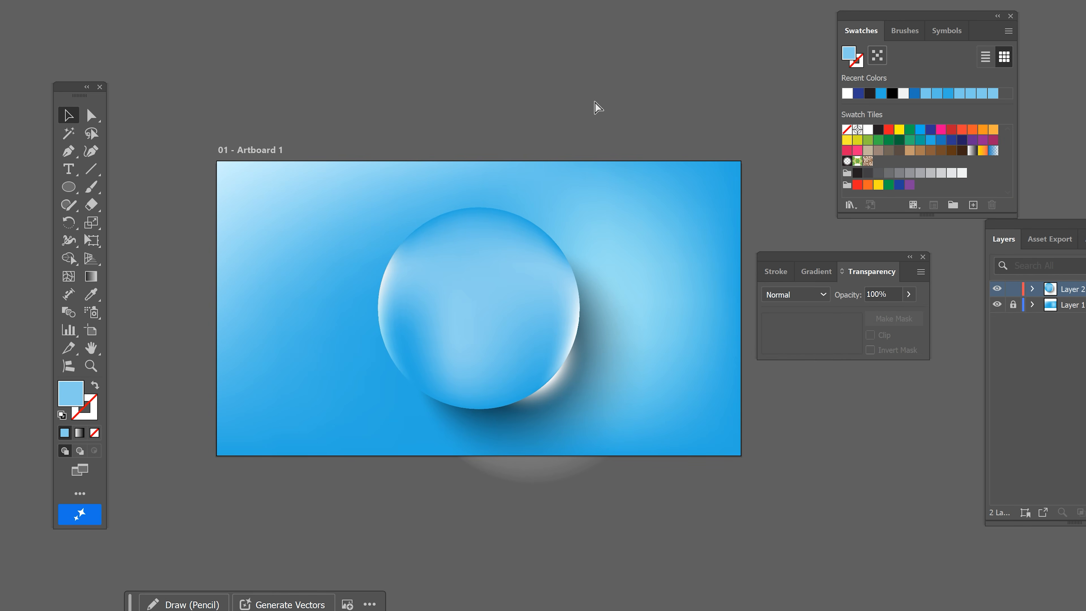
Place a second, smaller white glow on the bubble's right edge and copy it onto the upper-left edge.
key(ctrl+plus)
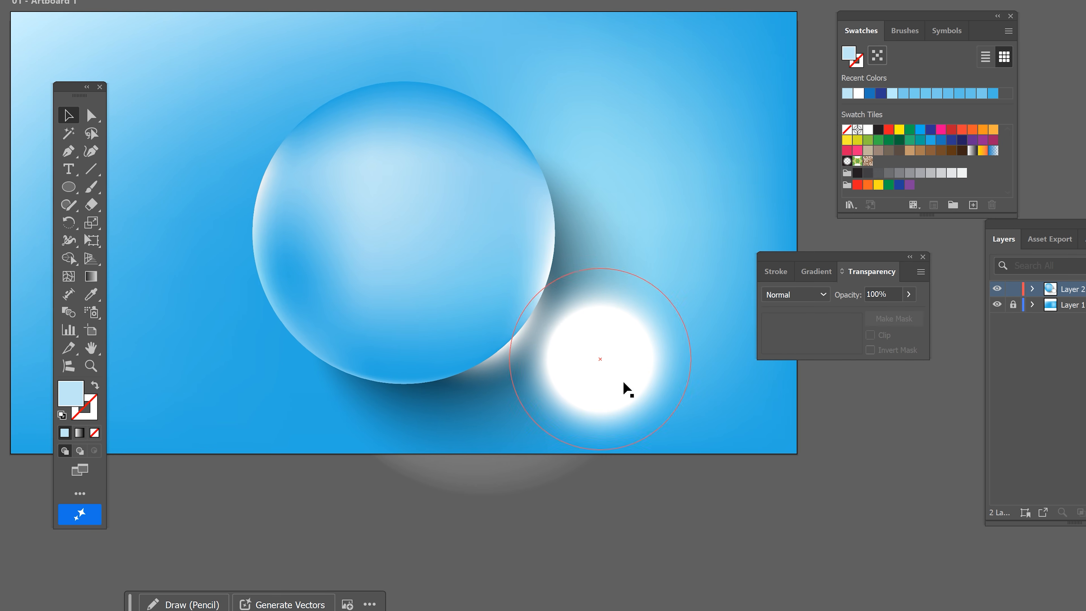
drag(625, 388, 487, 255)
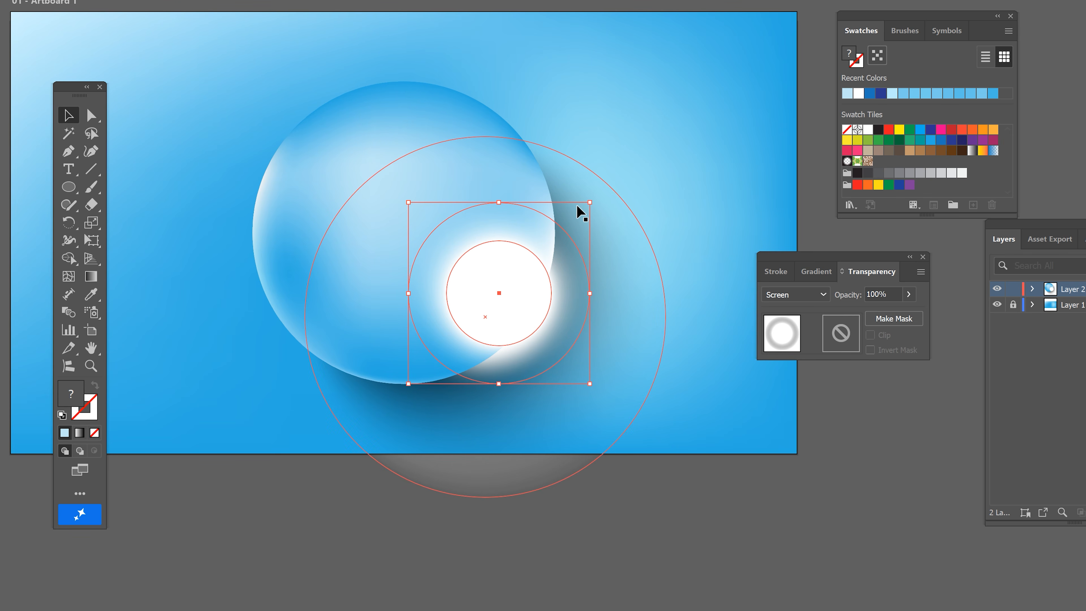
drag(590, 204, 519, 298)
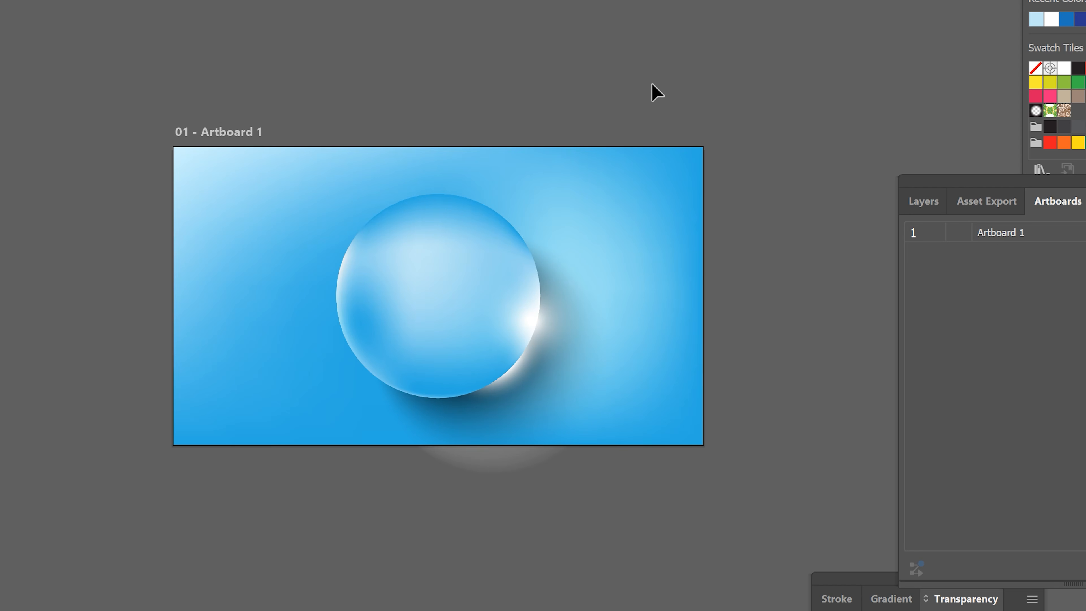
click(553, 345)
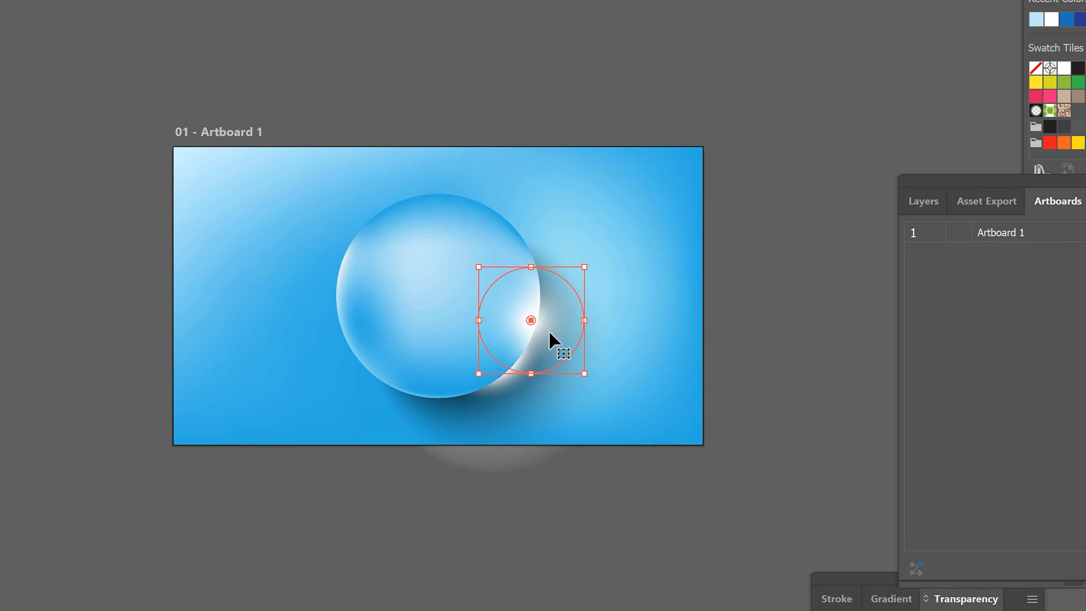
drag(553, 345, 363, 281)
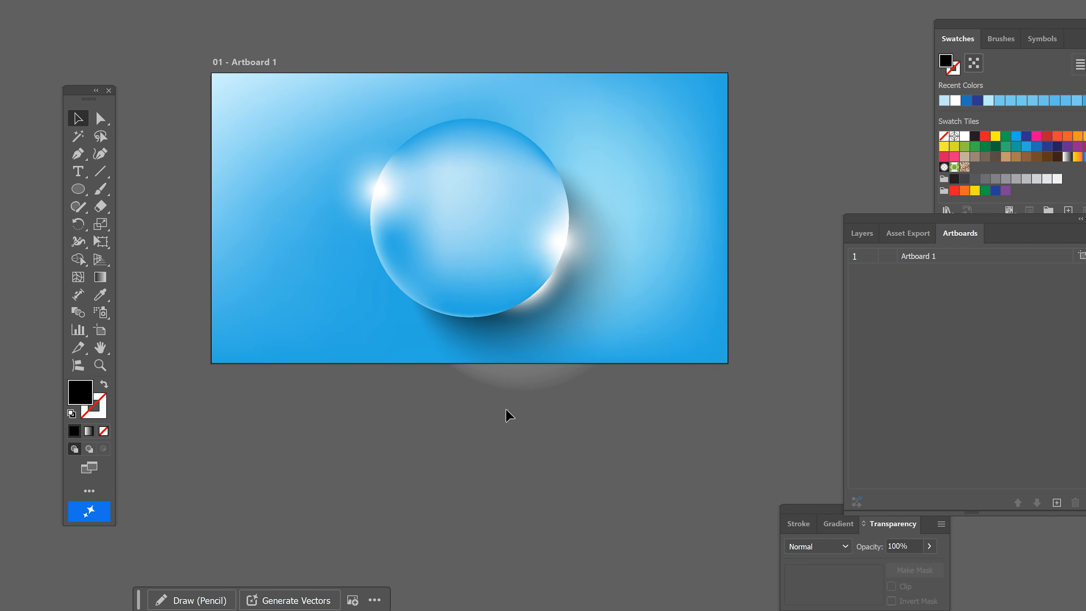
Draw a rectangle over the shadow down to the artboard's bottom edge and use it as the shadow blend's clipping mask.
click(580, 355)
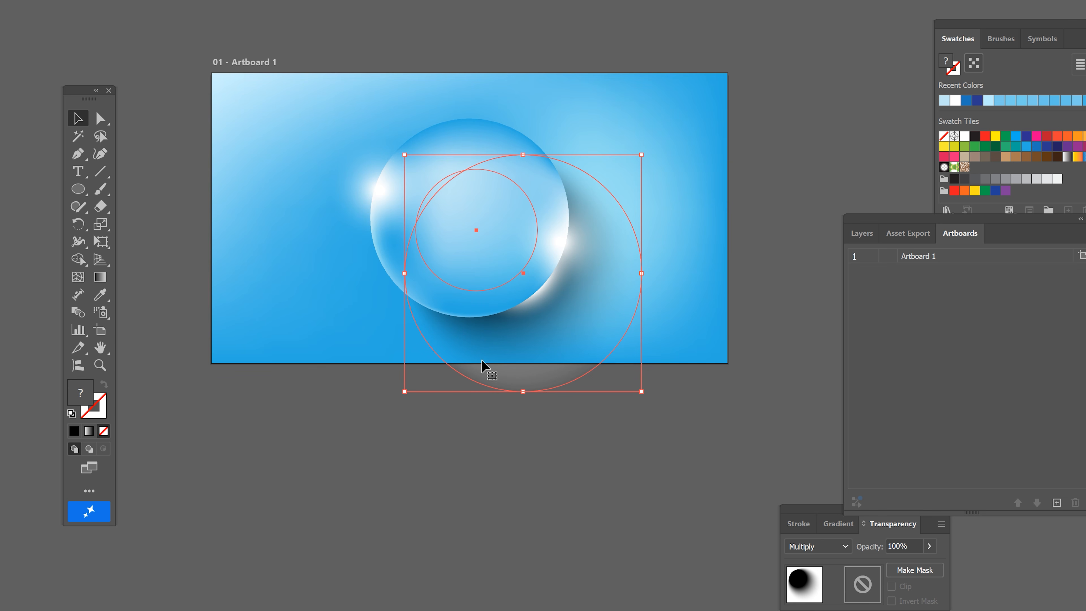
drag(78, 188, 124, 187)
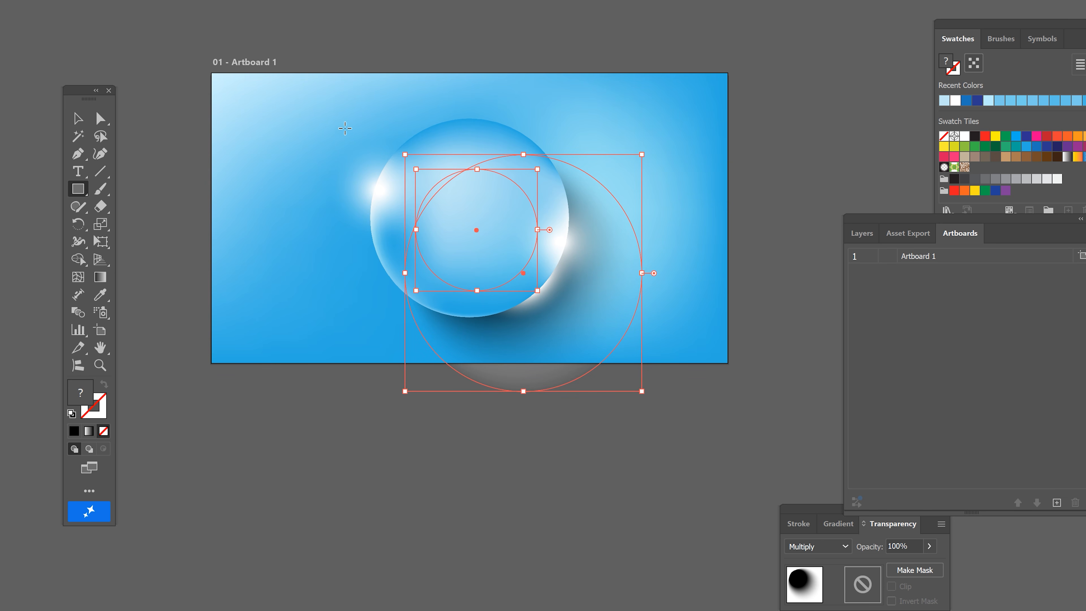
drag(352, 125, 667, 363)
key(v)
shift+click(538, 387)
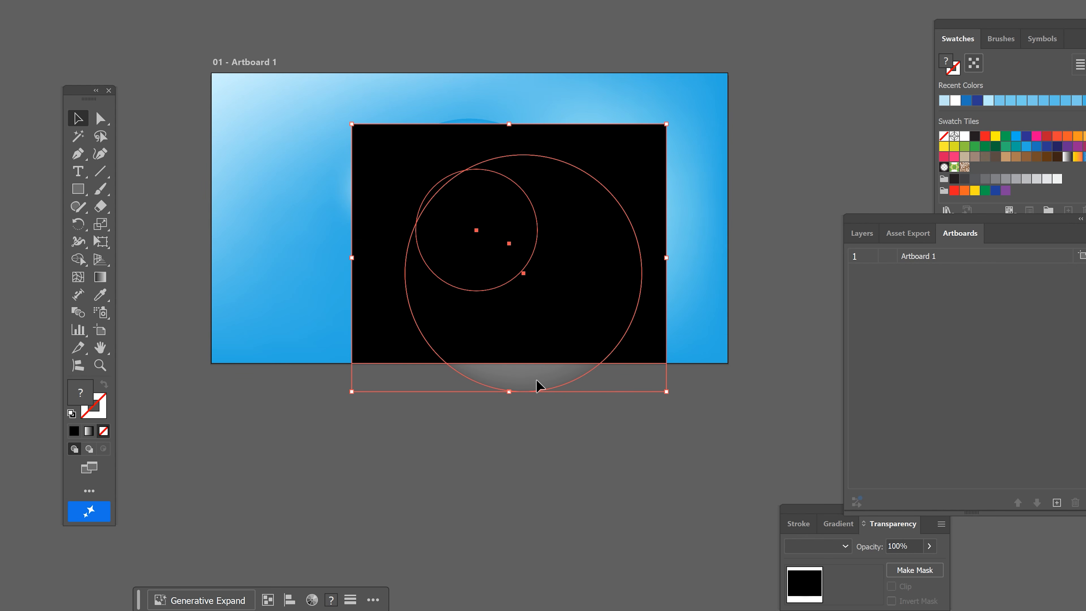
right_click(529, 229)
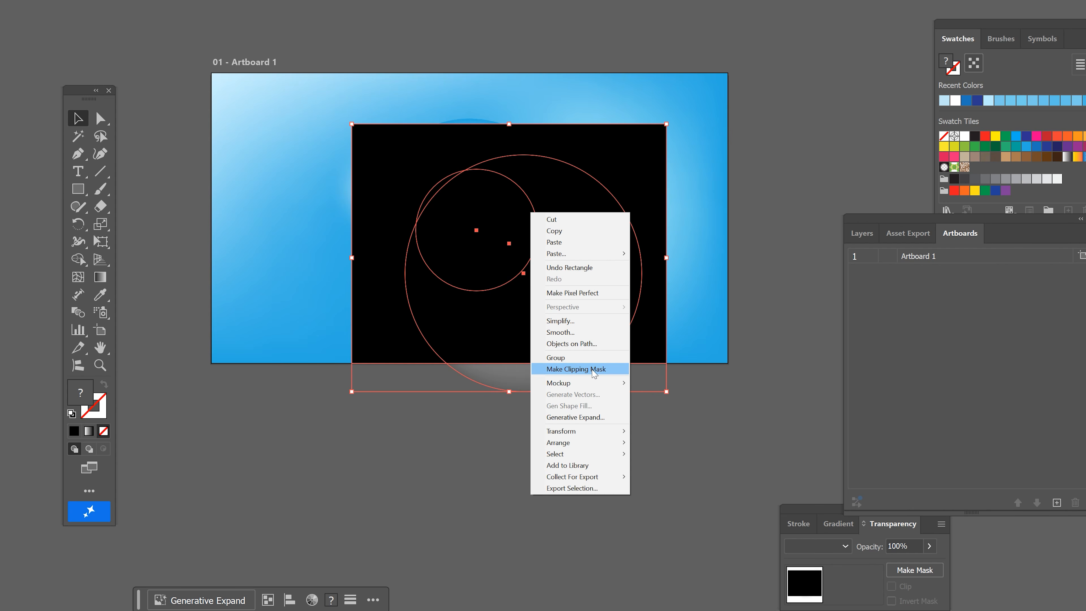
click(595, 371)
click(526, 513)
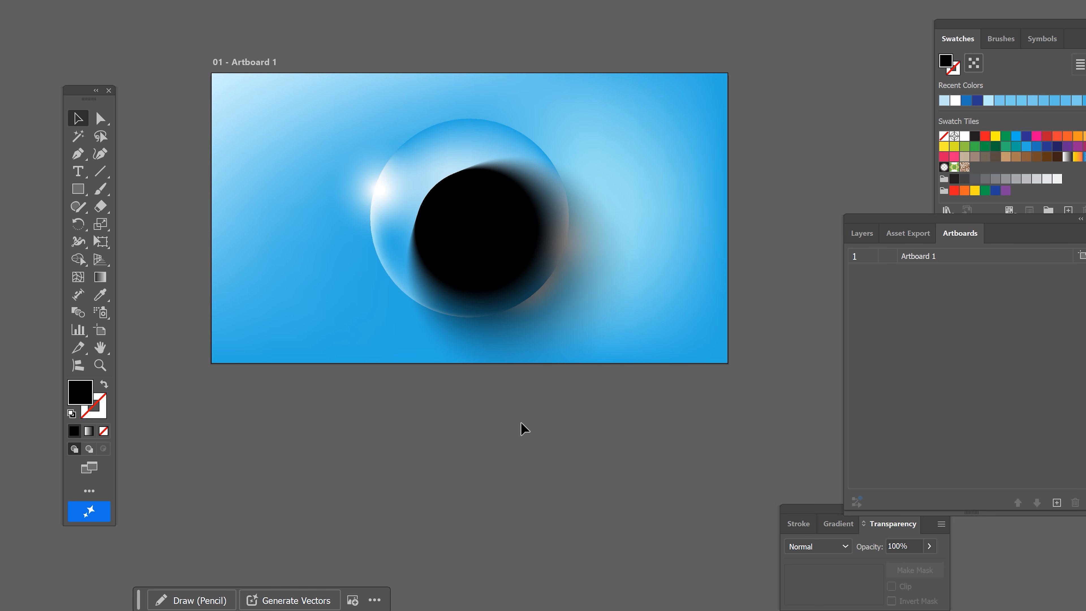
Send the clipped shadow group backward beneath the bubble mesh and its lower-right glow.
click(487, 270)
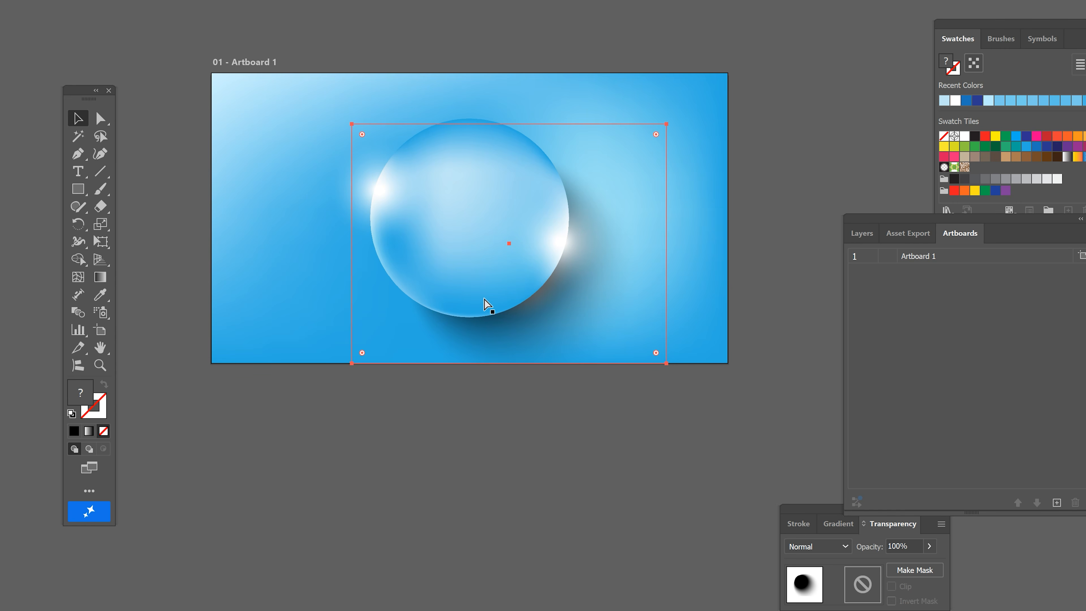
key(ctrl+[)
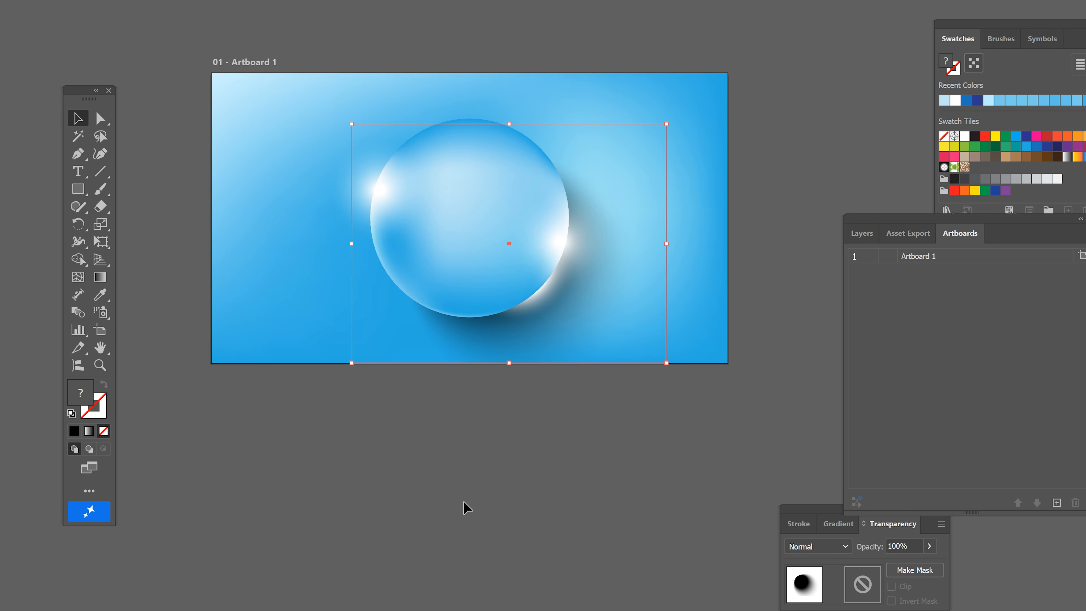
click(465, 503)
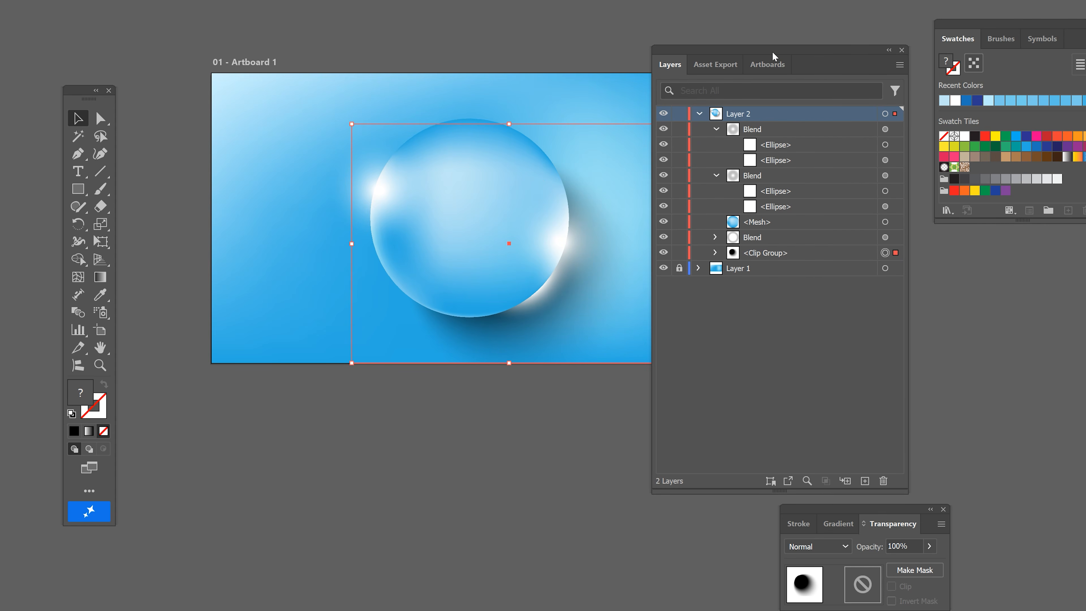
drag(774, 56, 1002, 321)
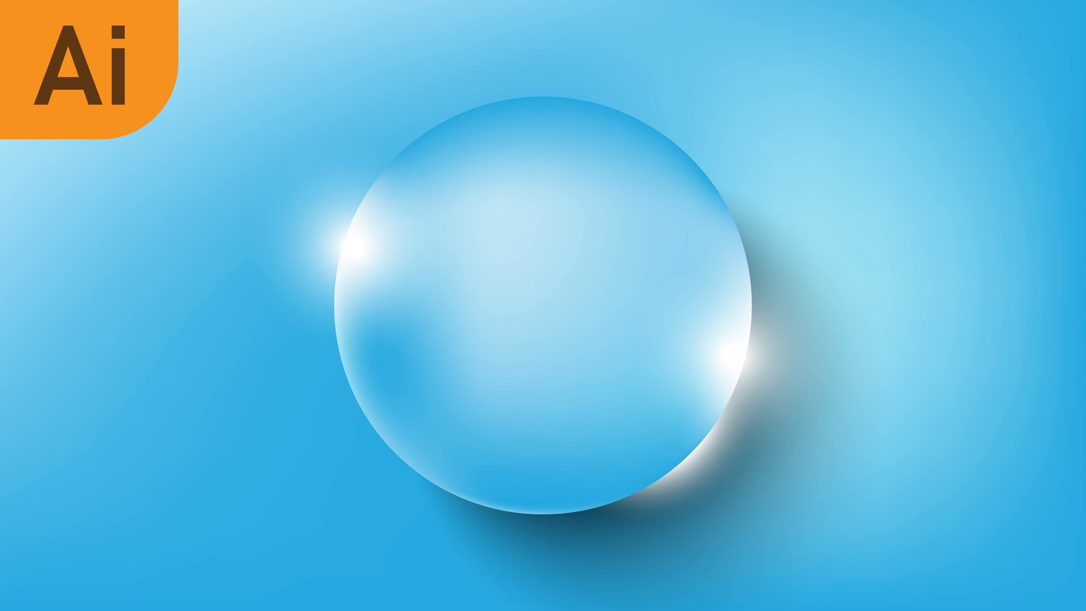